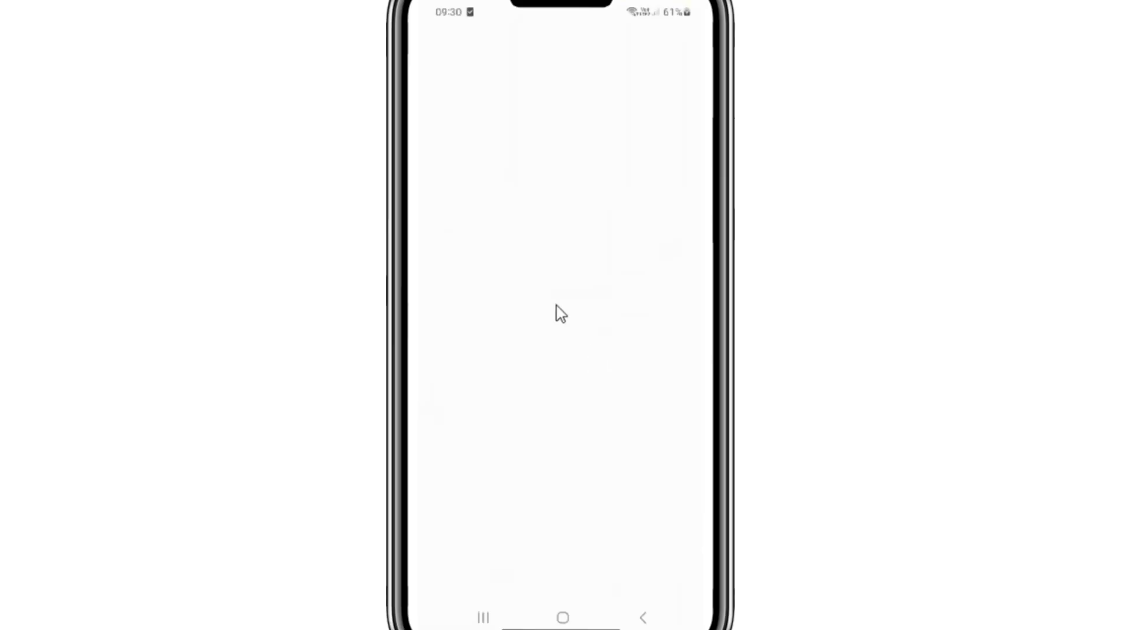
Open the Downloads folder in My Files after the failed WhatsApp install.
left_click(566, 243)
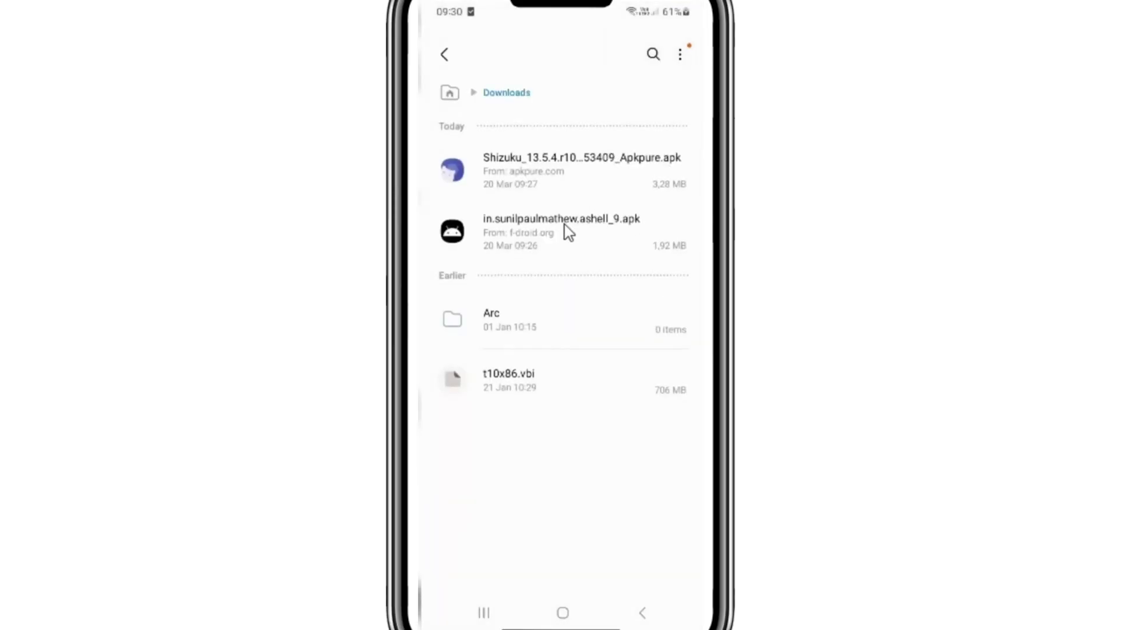
Install Shizuku and Canta (app-release.apk) from their APK files in Downloads.
left_click(555, 168)
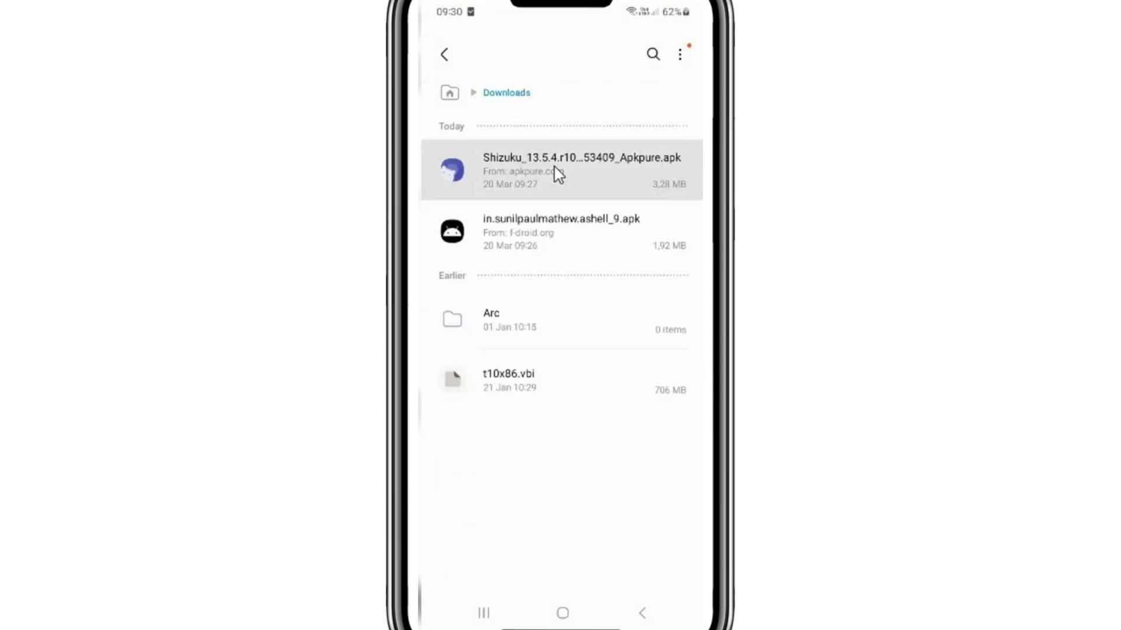
left_click(623, 343)
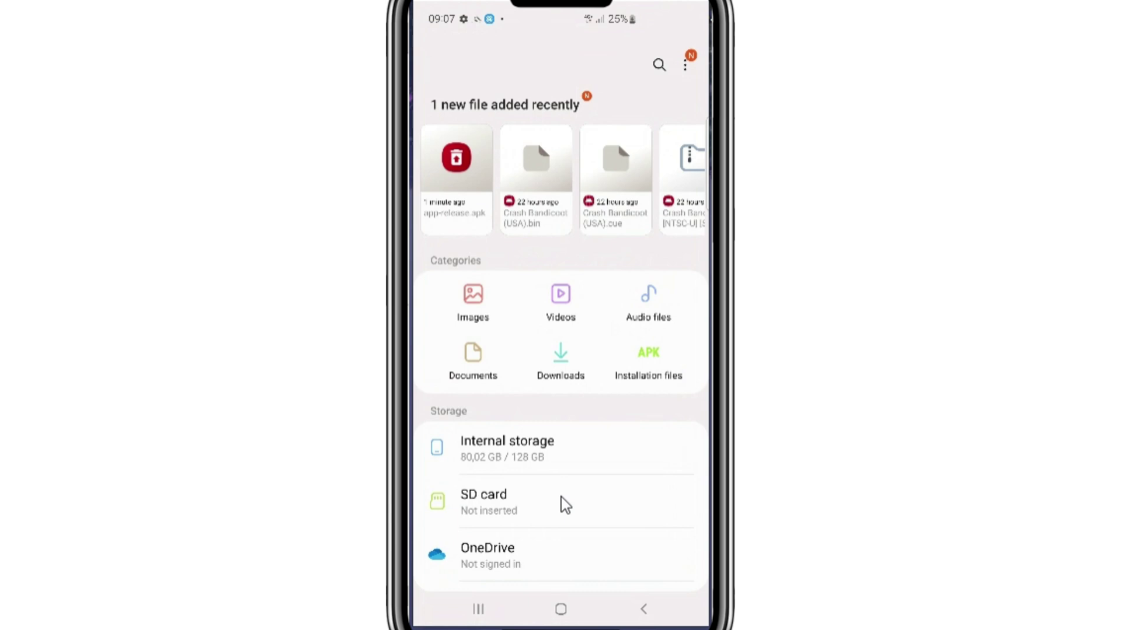
left_click(570, 380)
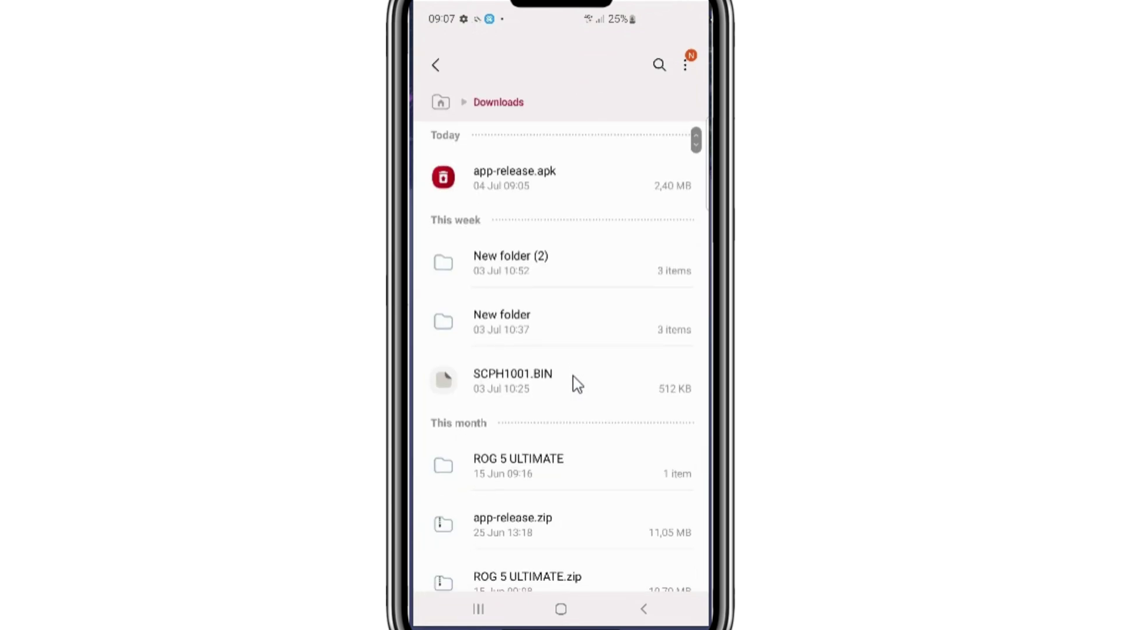
left_click(518, 175)
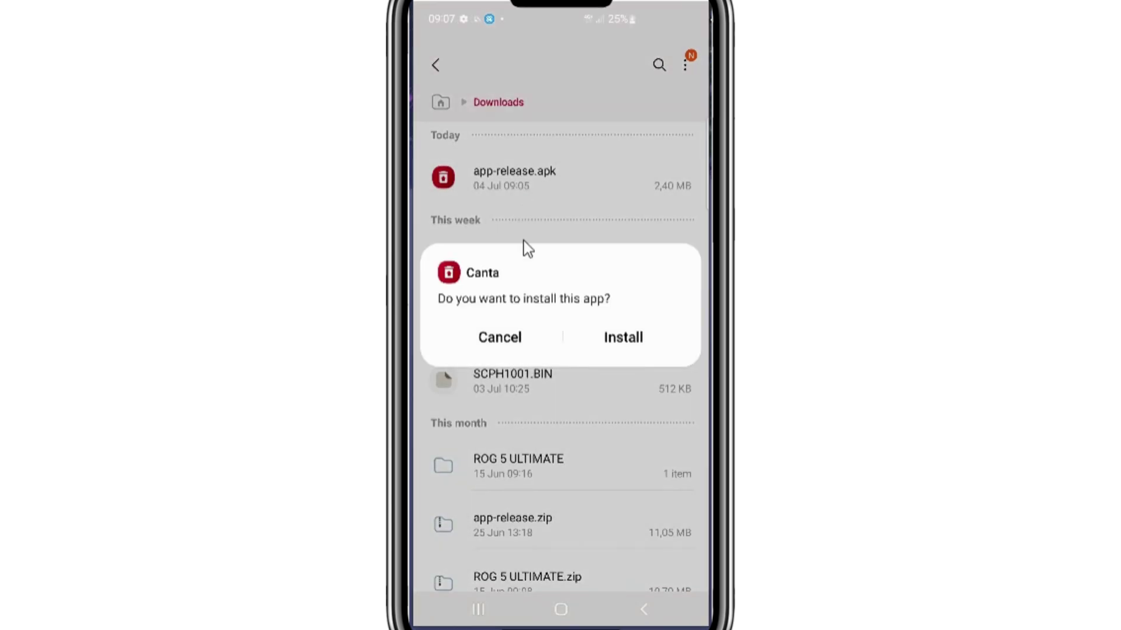
left_click(612, 344)
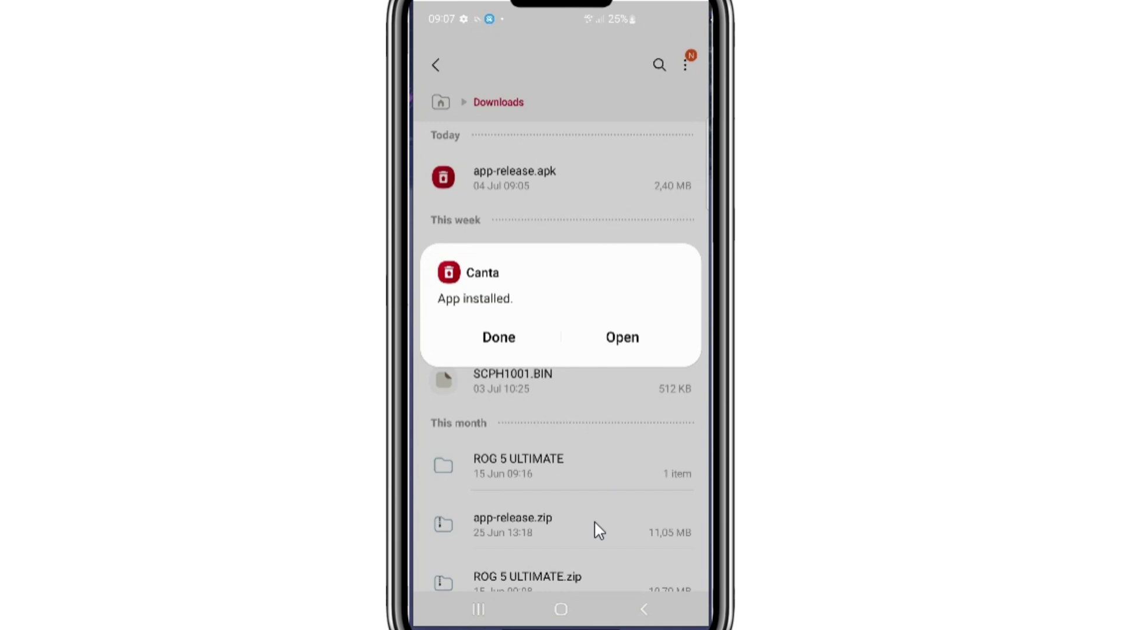
left_click(506, 344)
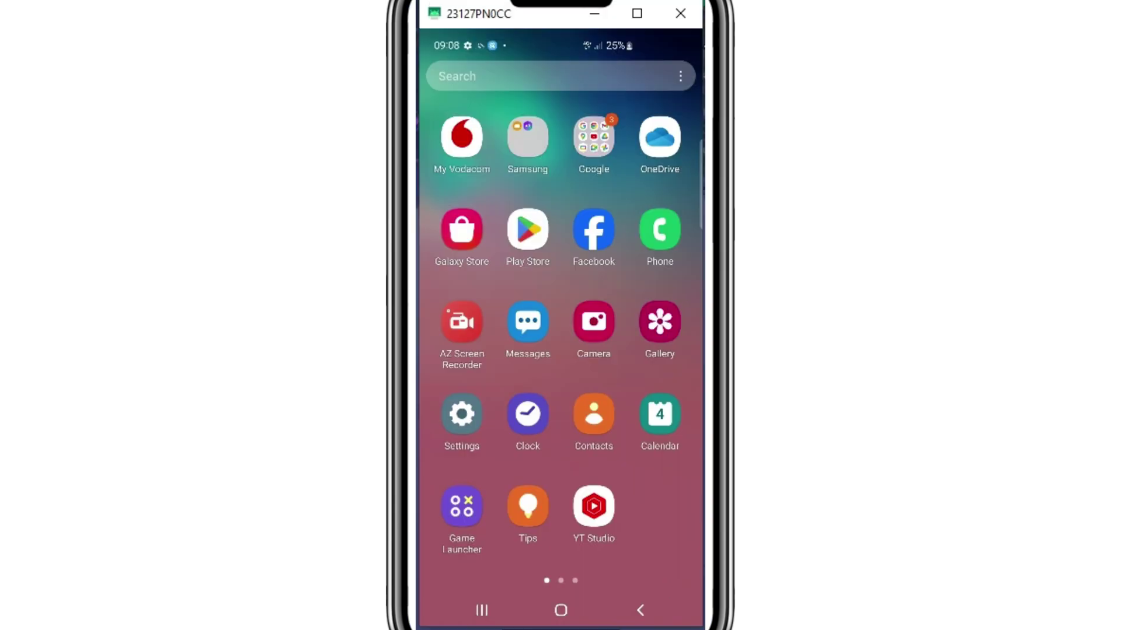
Tap Build number in Software information to confirm developer mode, then open Developer options.
left_click(450, 425)
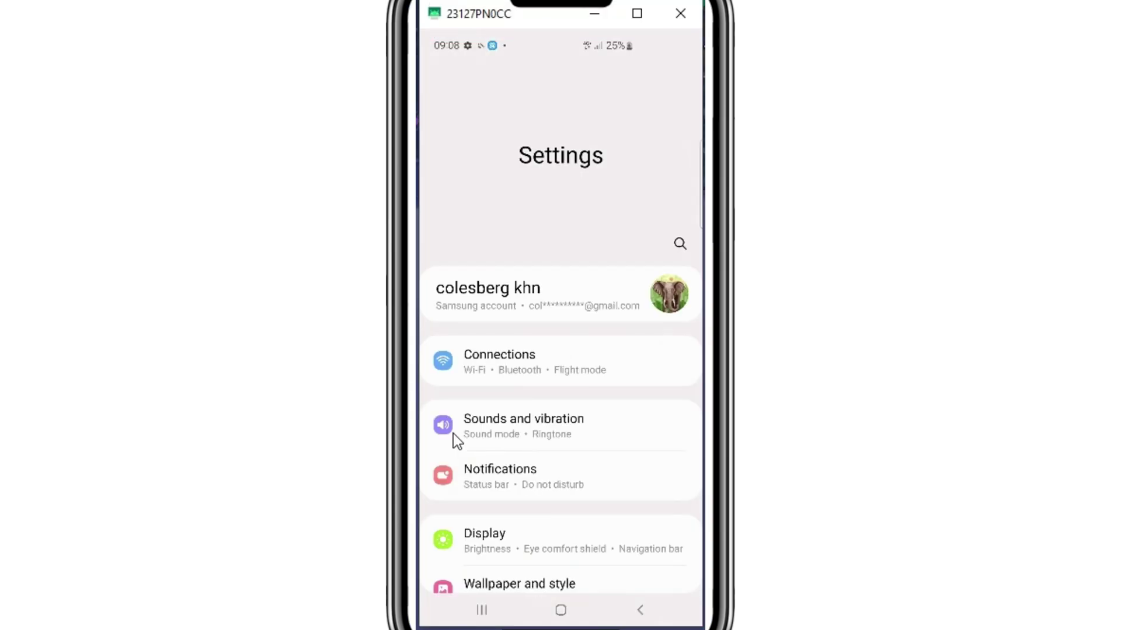
scroll(620, 410, "down", 10)
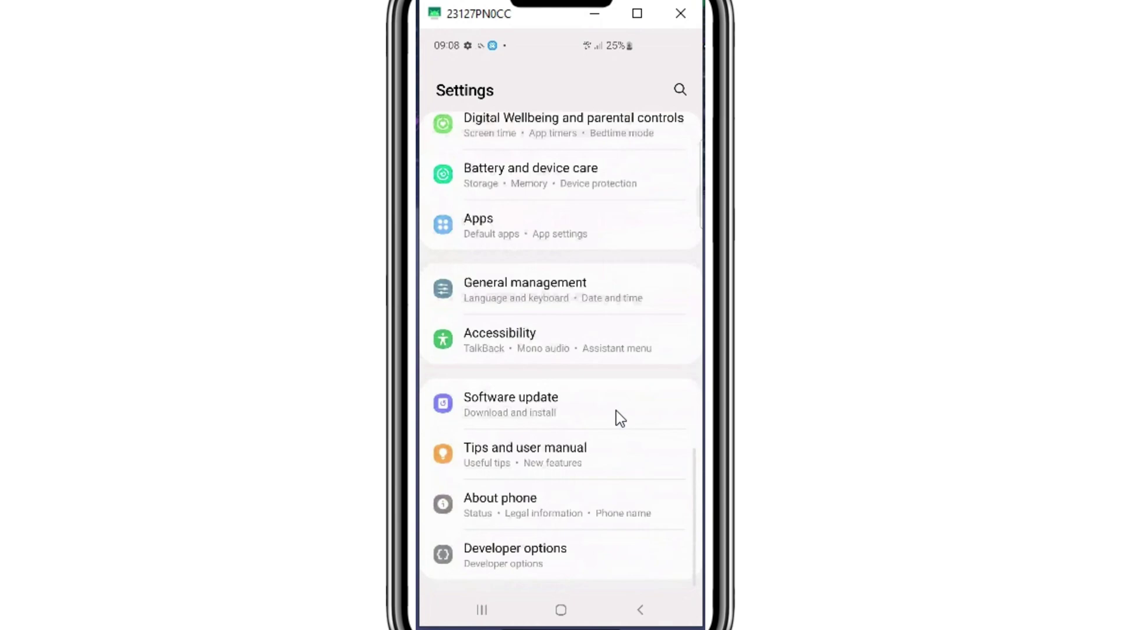
left_click(578, 498)
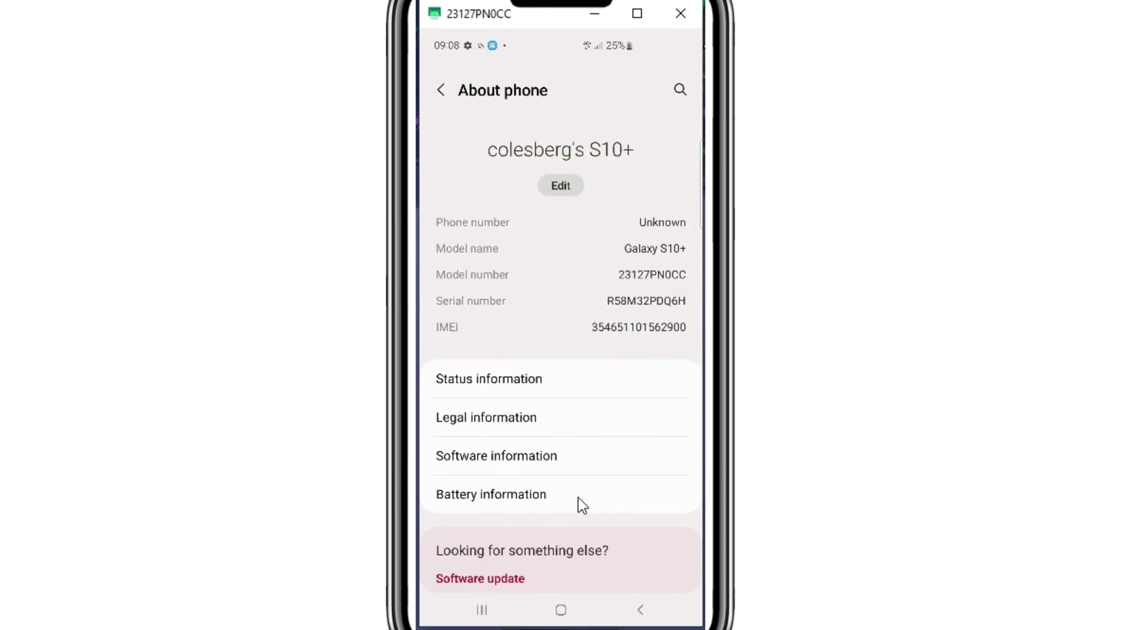
left_click(532, 461)
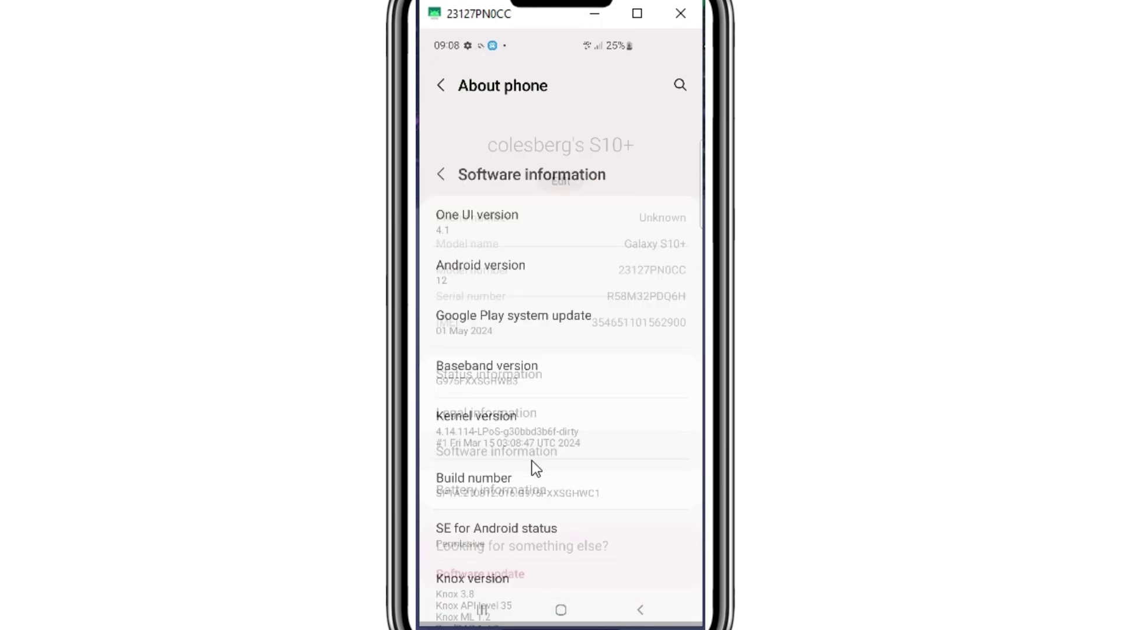
left_click(523, 398)
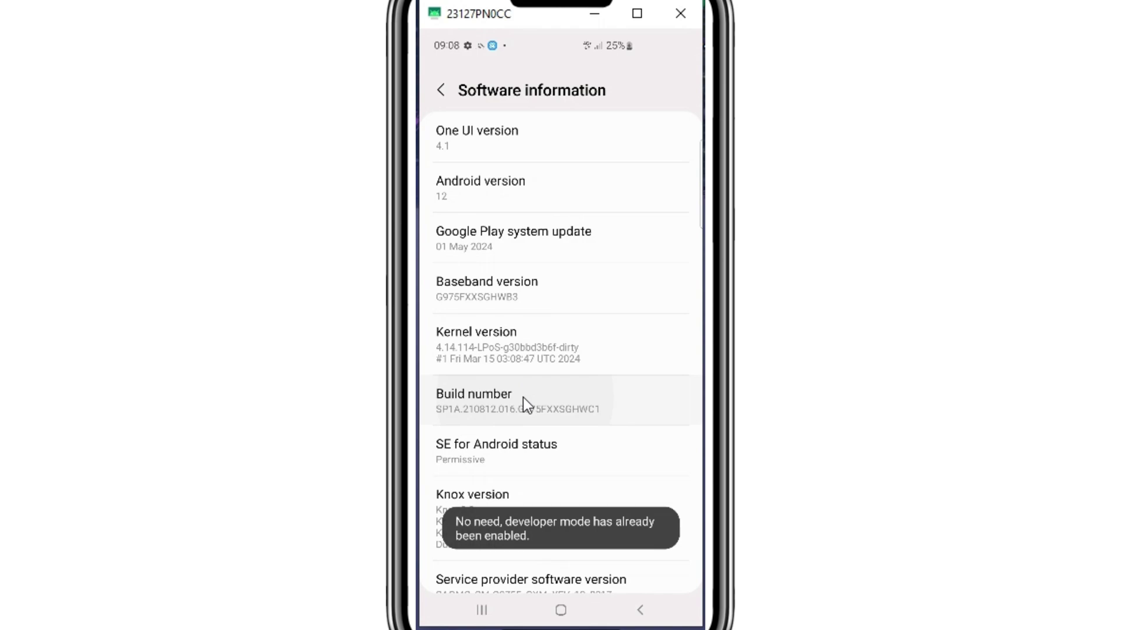
left_click(640, 611)
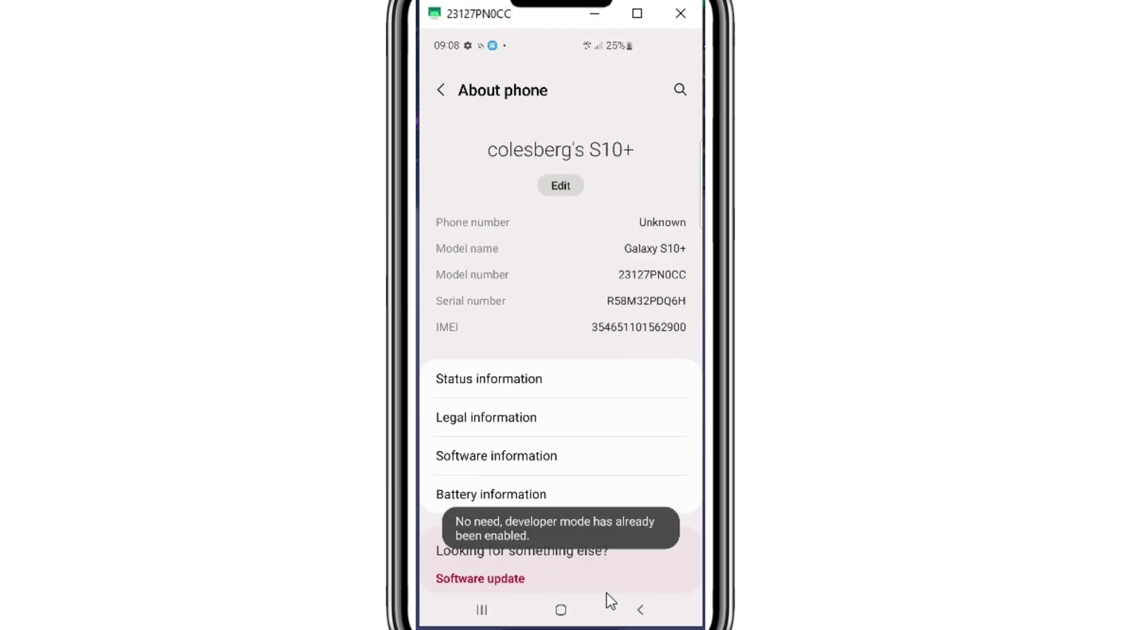
left_click(639, 611)
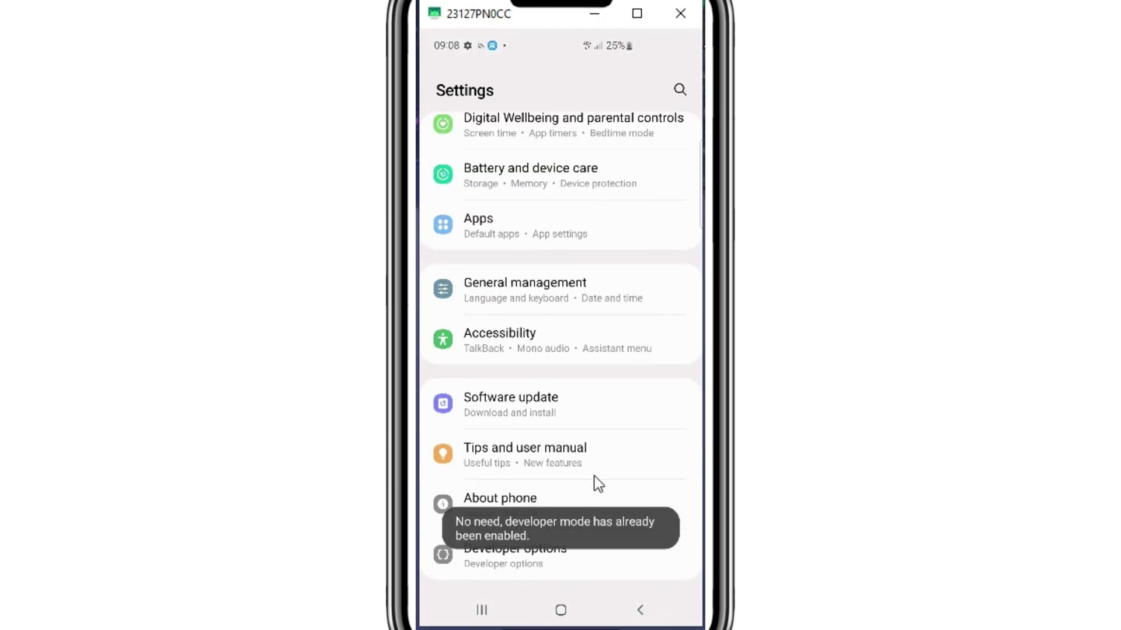
left_click(551, 556)
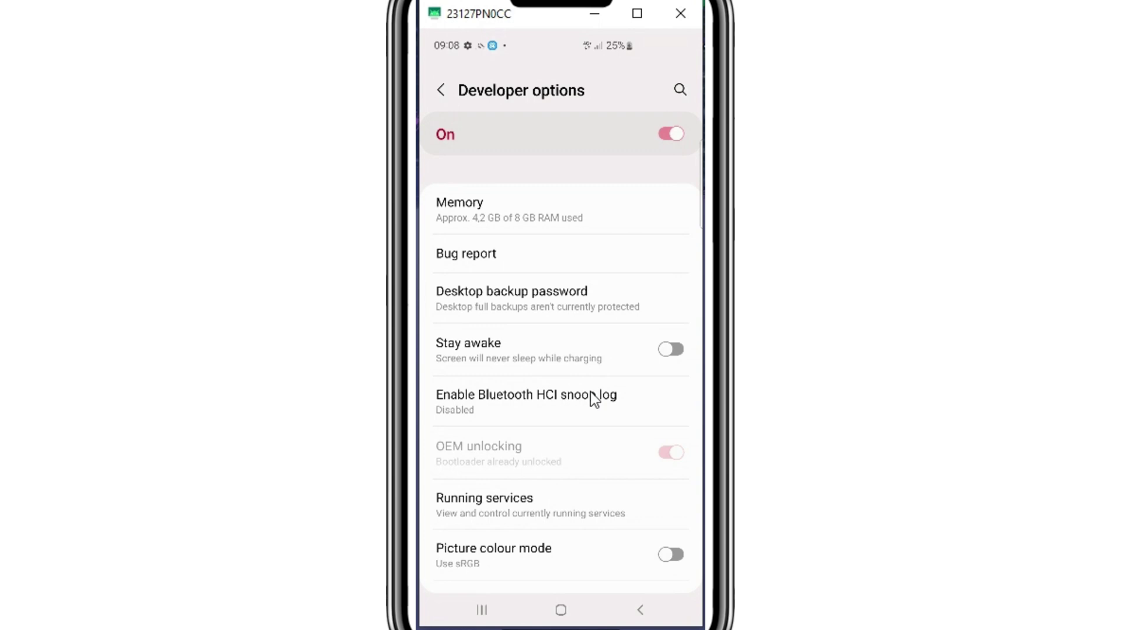
Turn on Wi-Fi from quick settings after wireless debugging fails without a network.
scroll(638, 298, "down", 5)
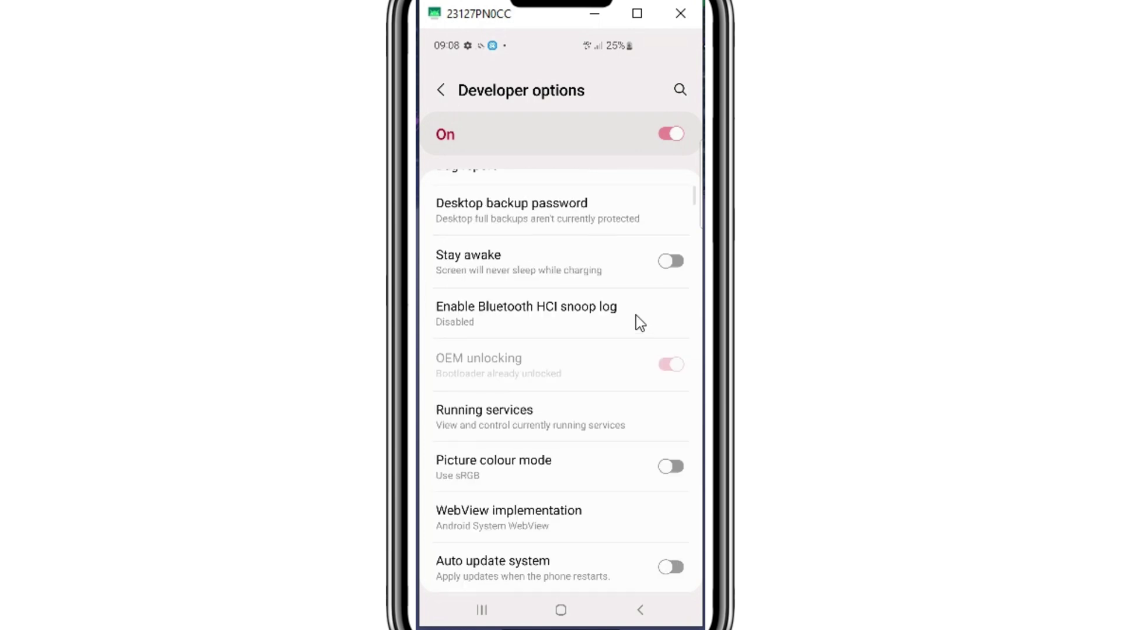
scroll(621, 375, "down", 2)
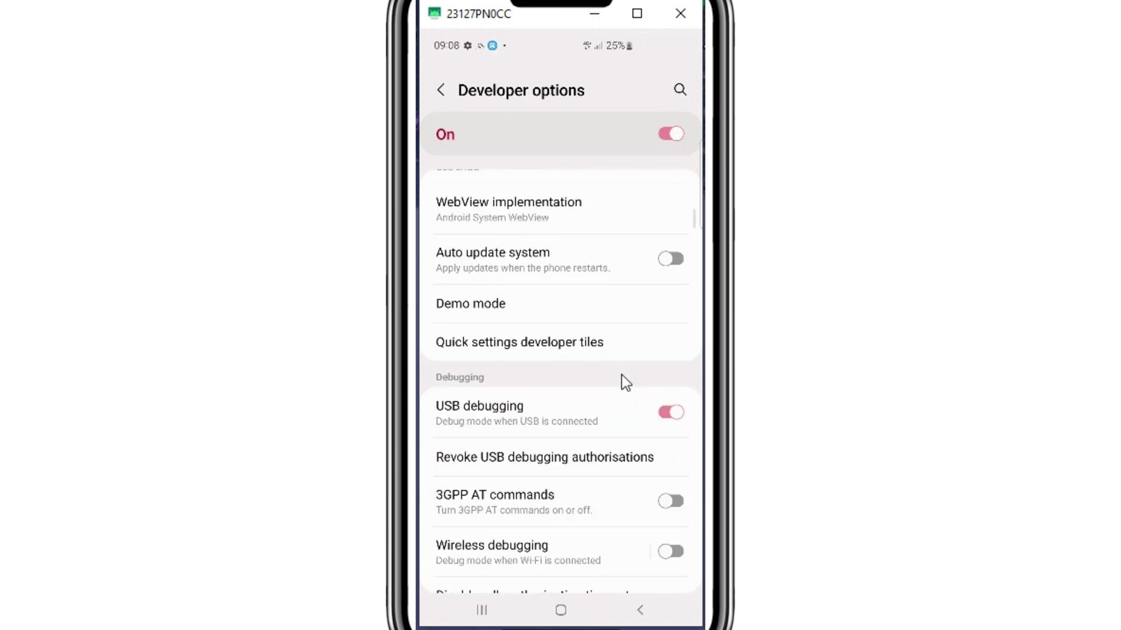
scroll(611, 439, "down", 2)
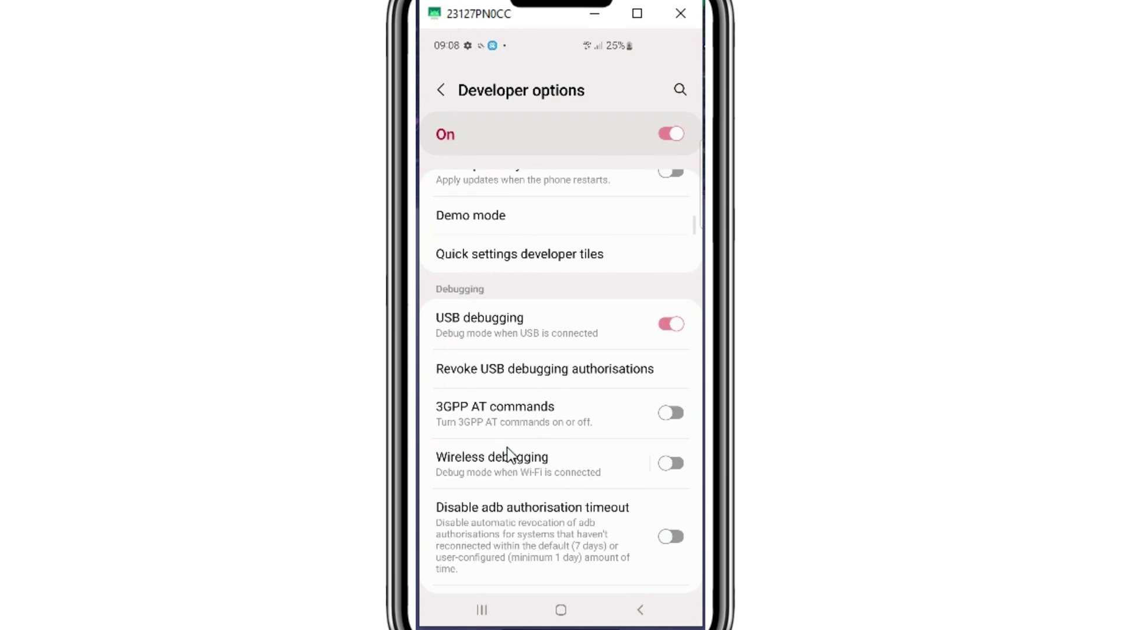
left_click(669, 466)
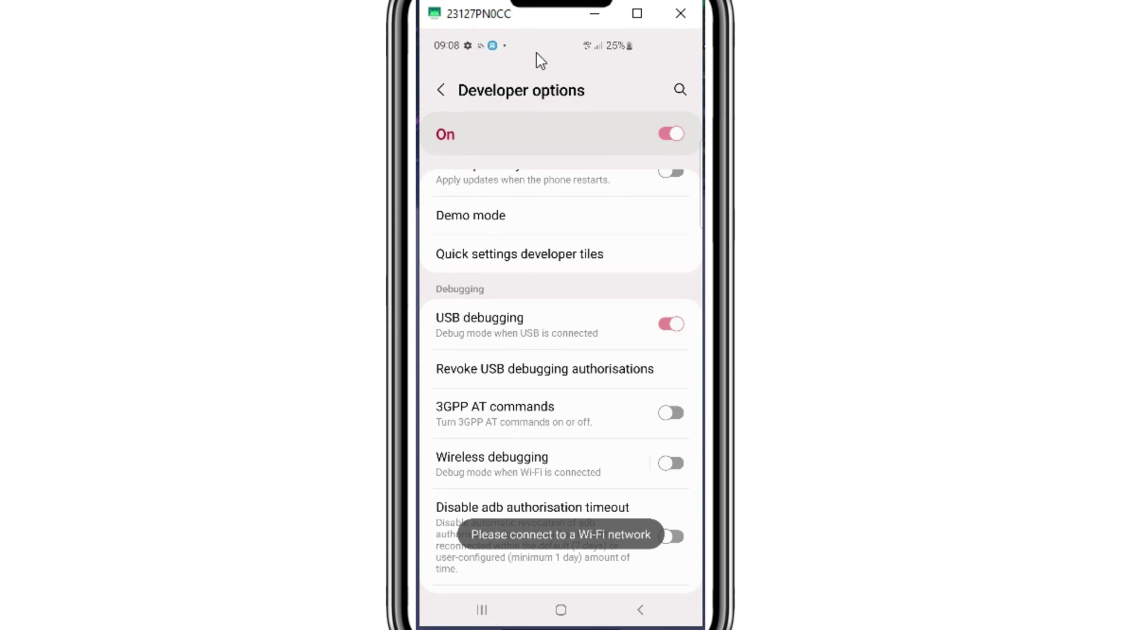
left_click_drag(548, 38, 495, 216)
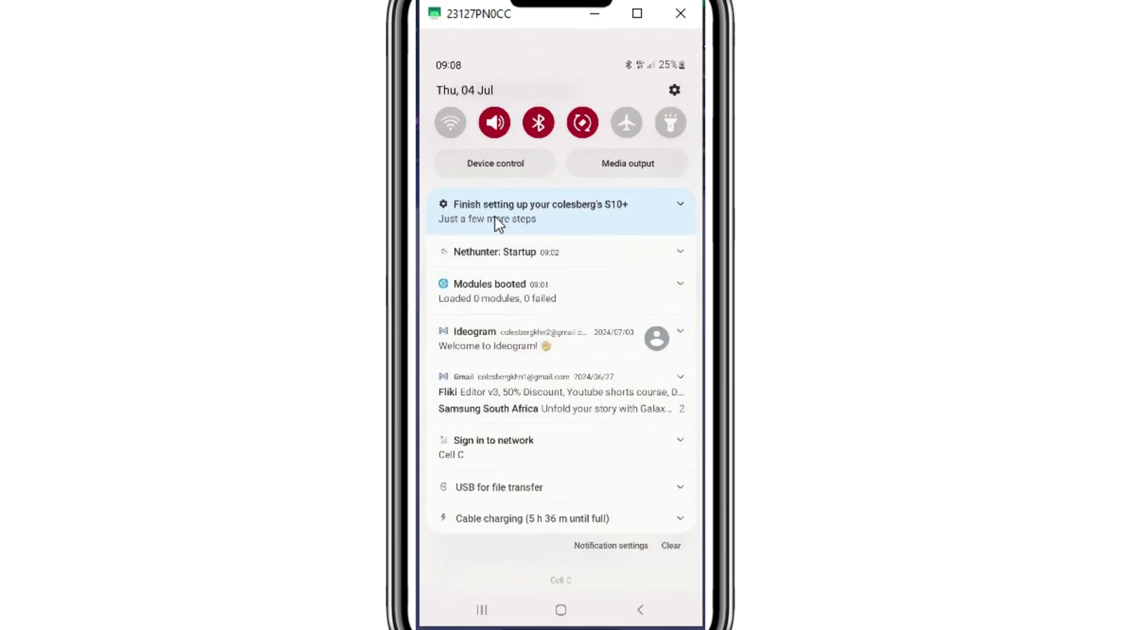
left_click(450, 123)
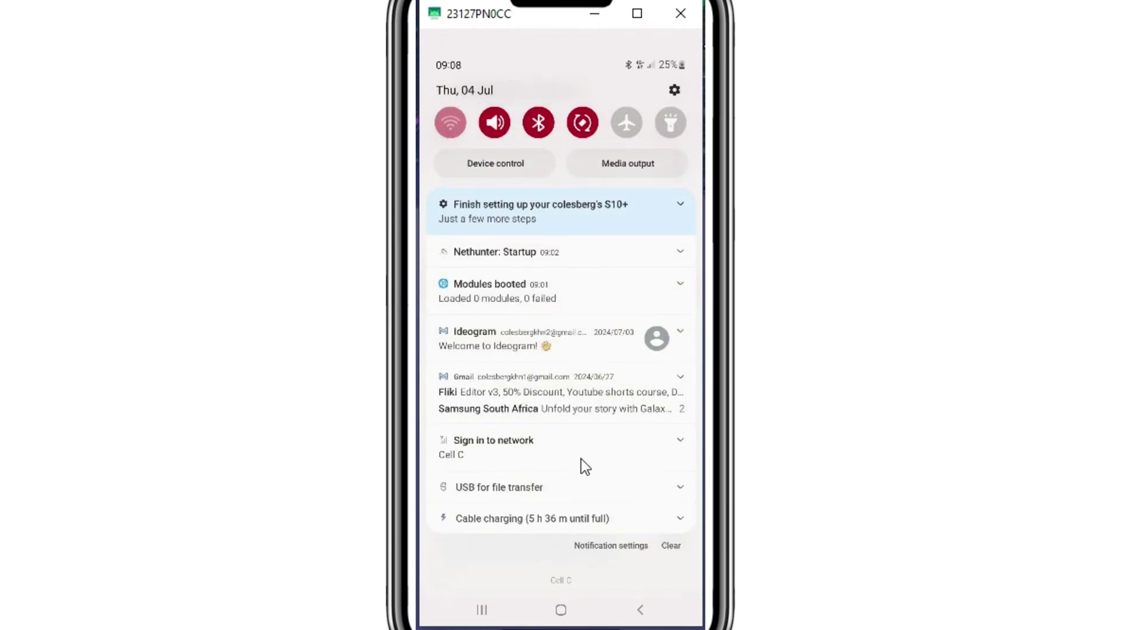
left_click(671, 547)
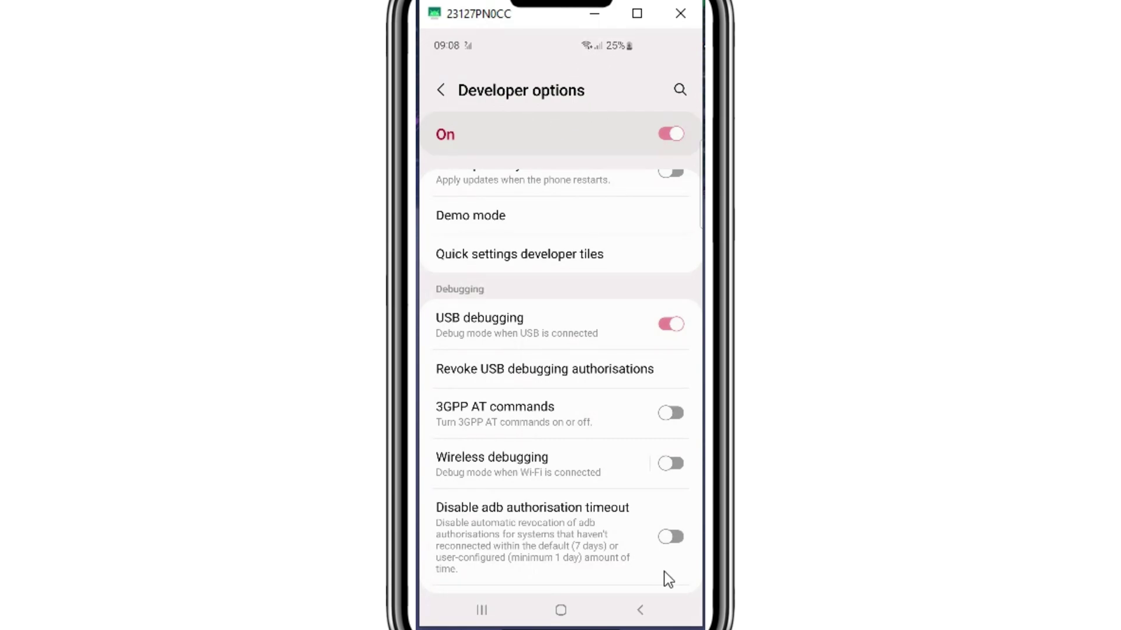
Switch on Wireless debugging, leaving 'always allow on this network' unticked.
left_click(665, 472)
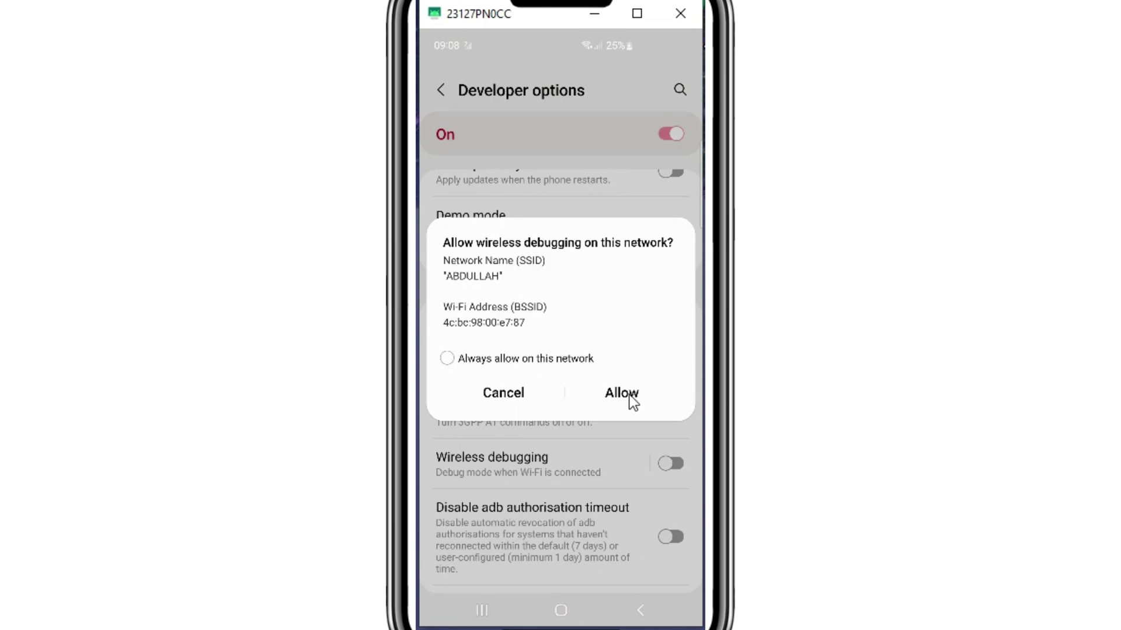
left_click(578, 358)
left_click(471, 363)
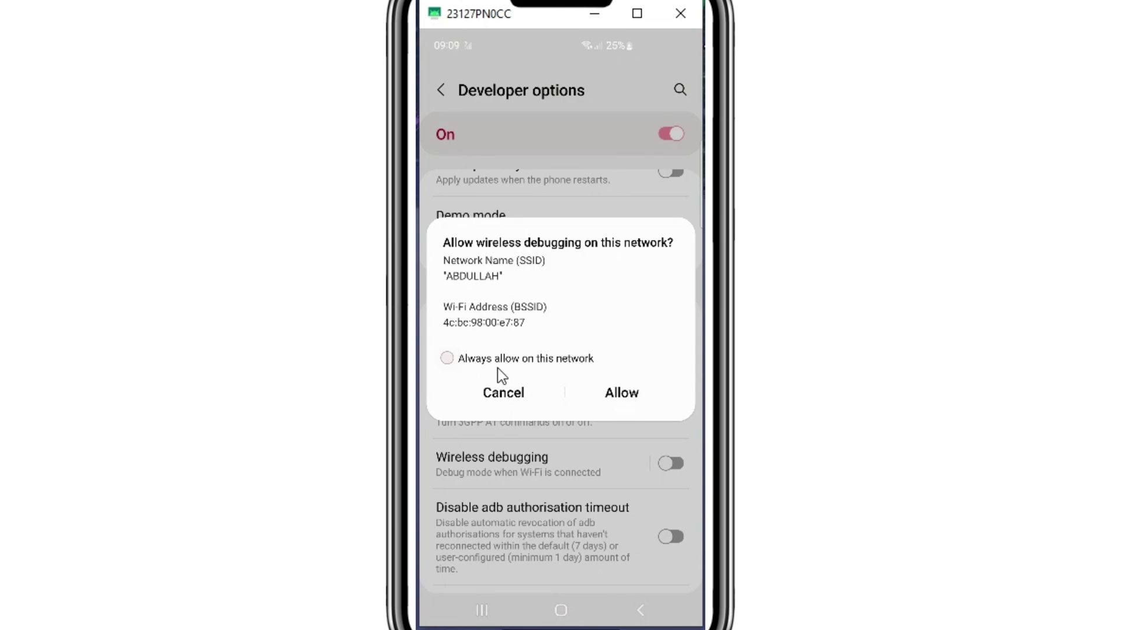
Allow debugging on this network, enable Shizuku notifications, and head to Developer options for pairing.
left_click(619, 393)
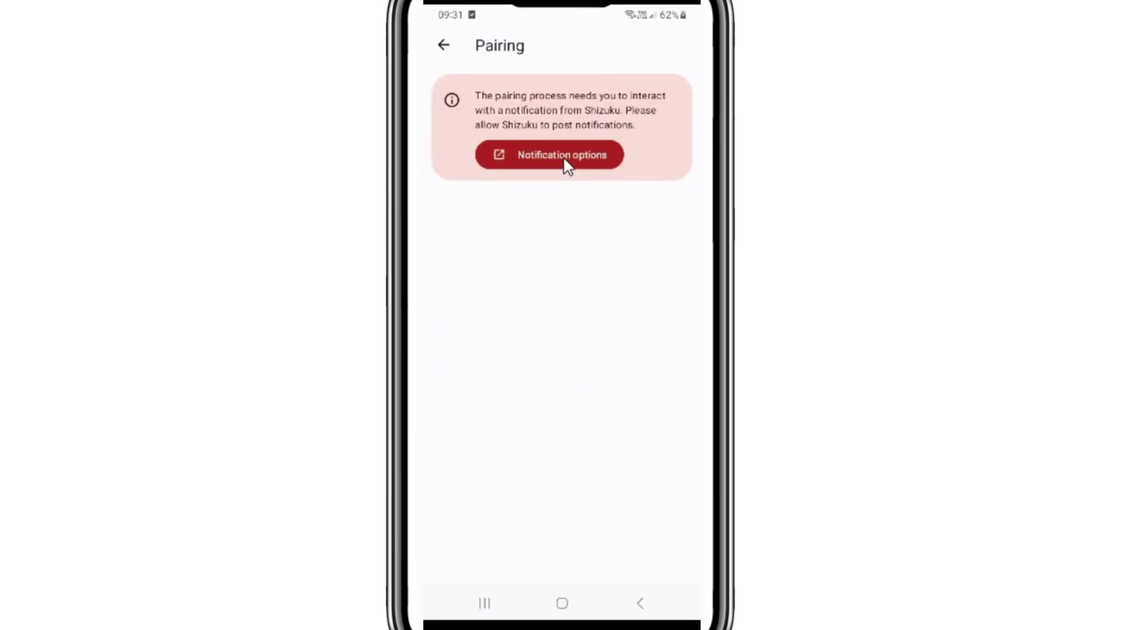
left_click(563, 166)
left_click(666, 149)
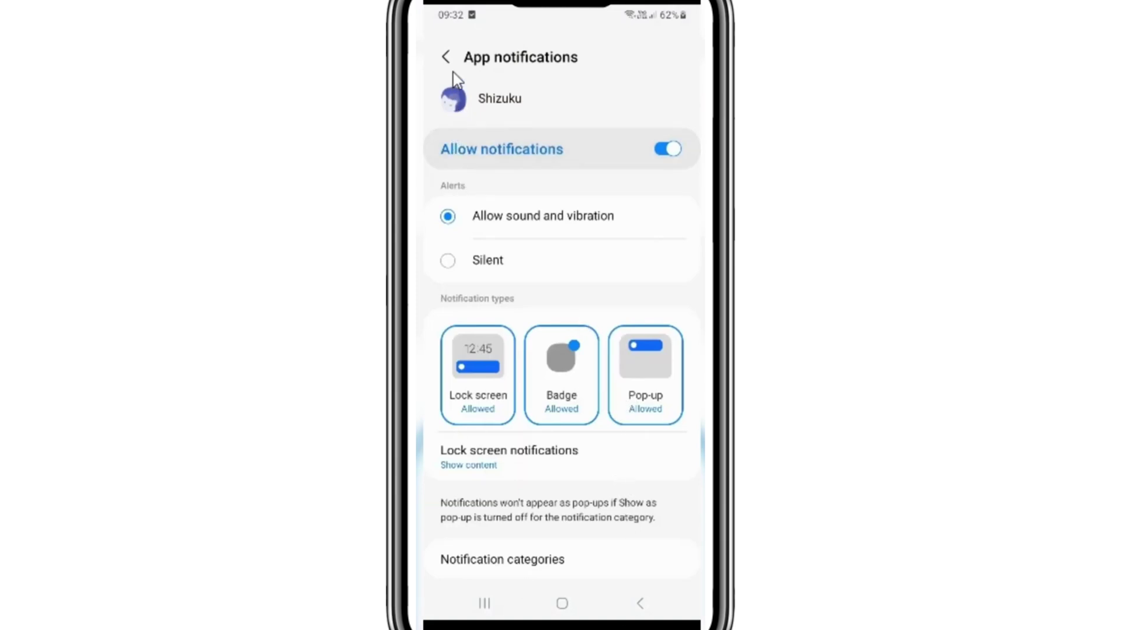
left_click(446, 56)
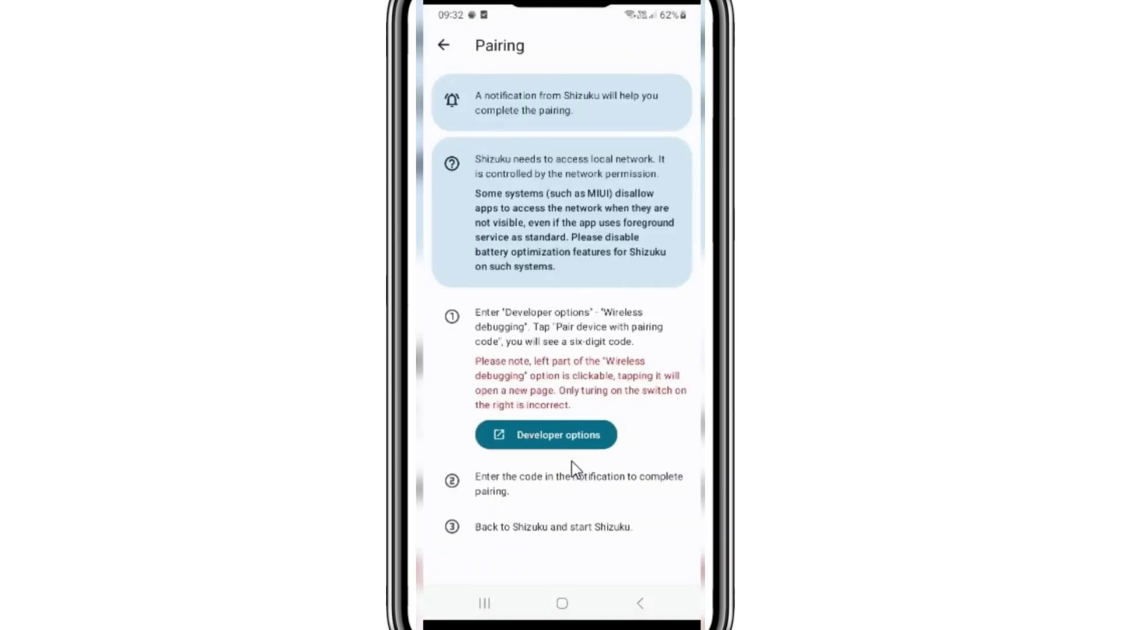
left_click(564, 445)
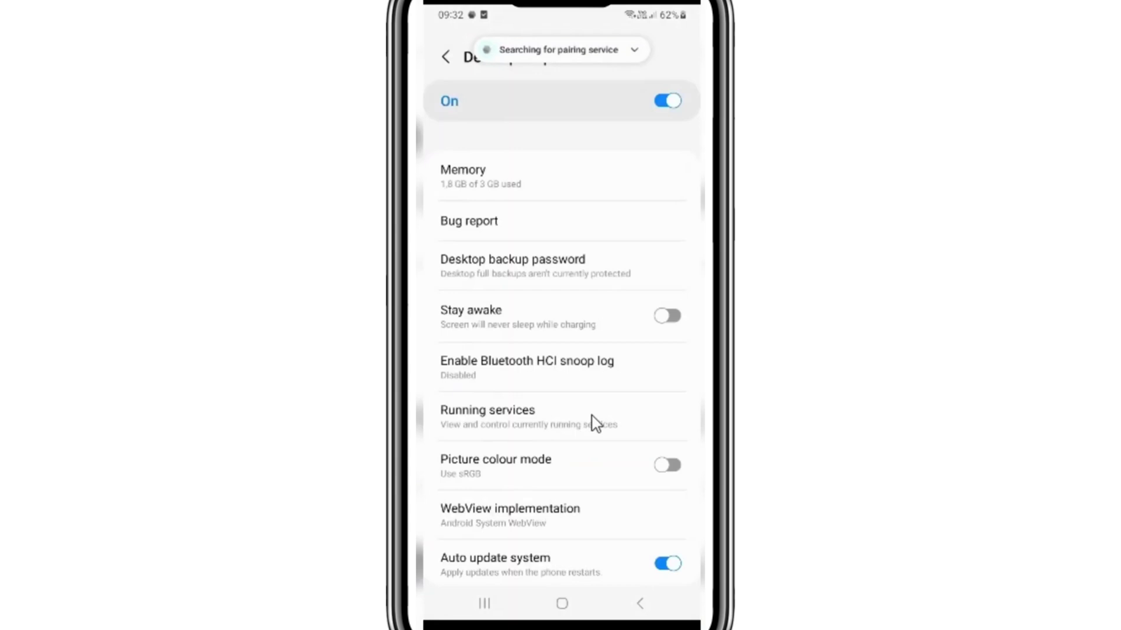
Enable Wireless debugging and display its six-digit 'Pair device with pairing code' dialog.
scroll(593, 432, "down", 5)
scroll(594, 441, "down", 5)
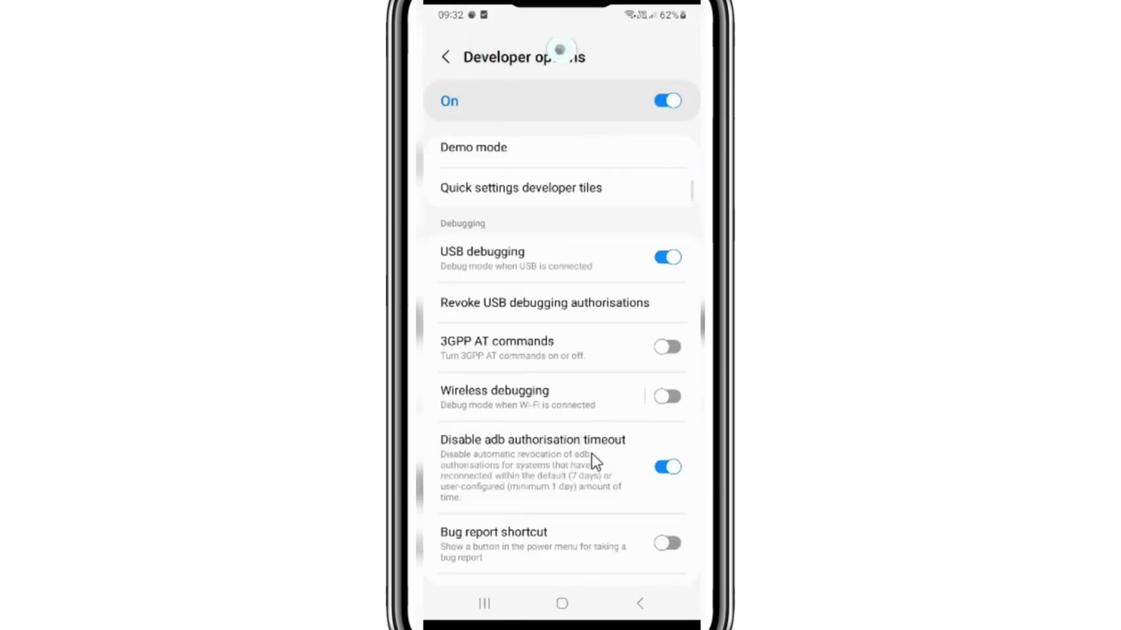
left_click(661, 400)
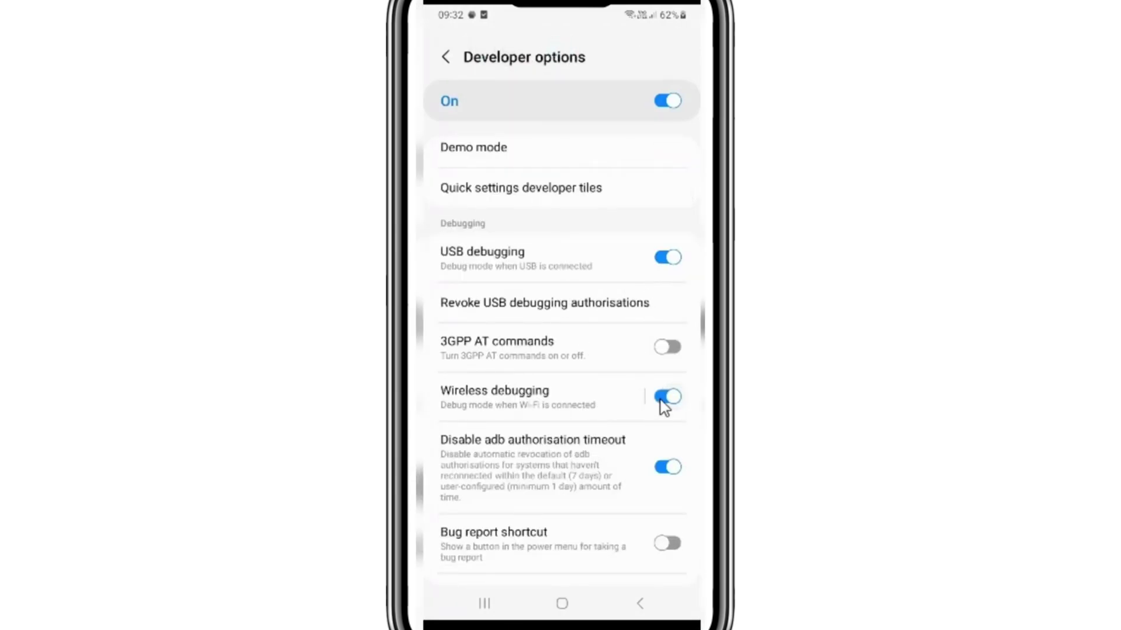
left_click(533, 401)
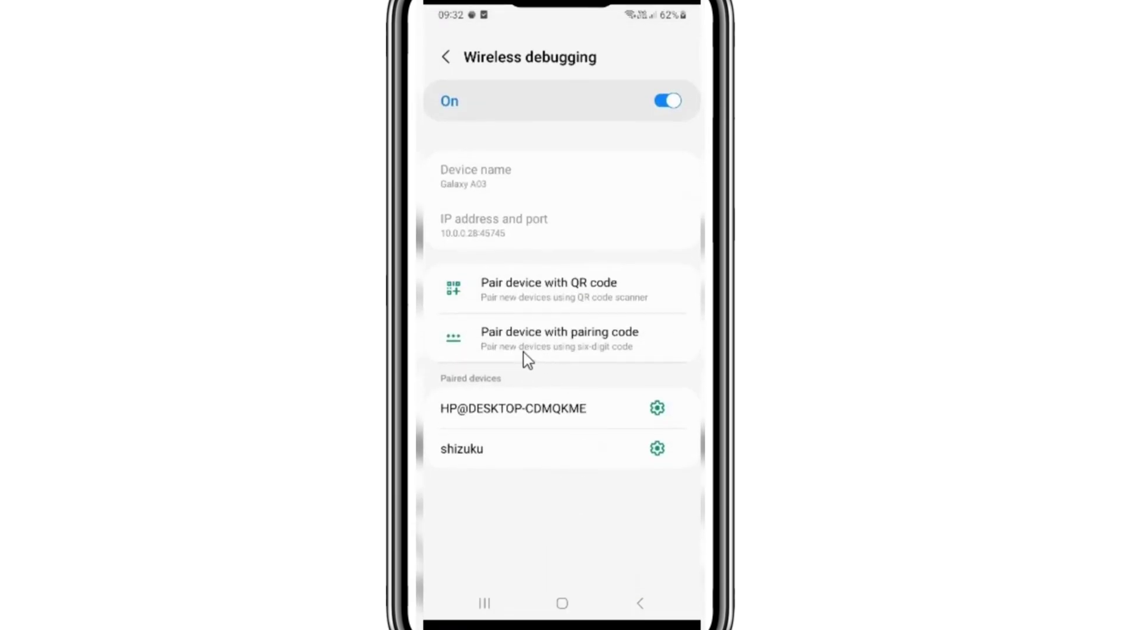
left_click(576, 346)
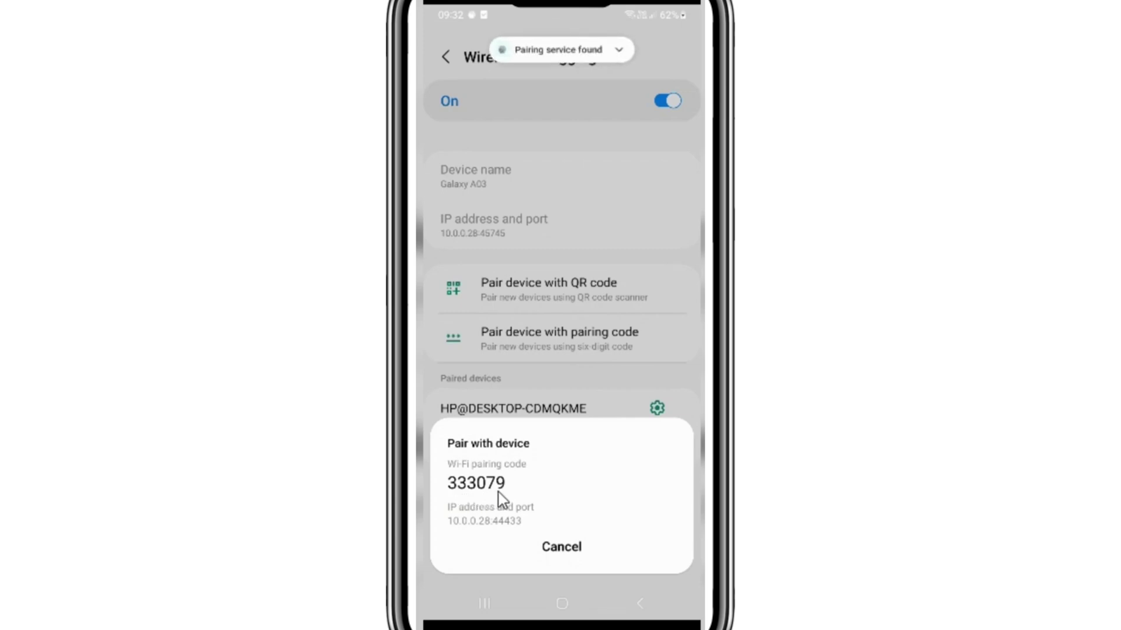
Send the six-digit pairing code to Shizuku through its pairing notification.
left_click(617, 52)
left_click(570, 69)
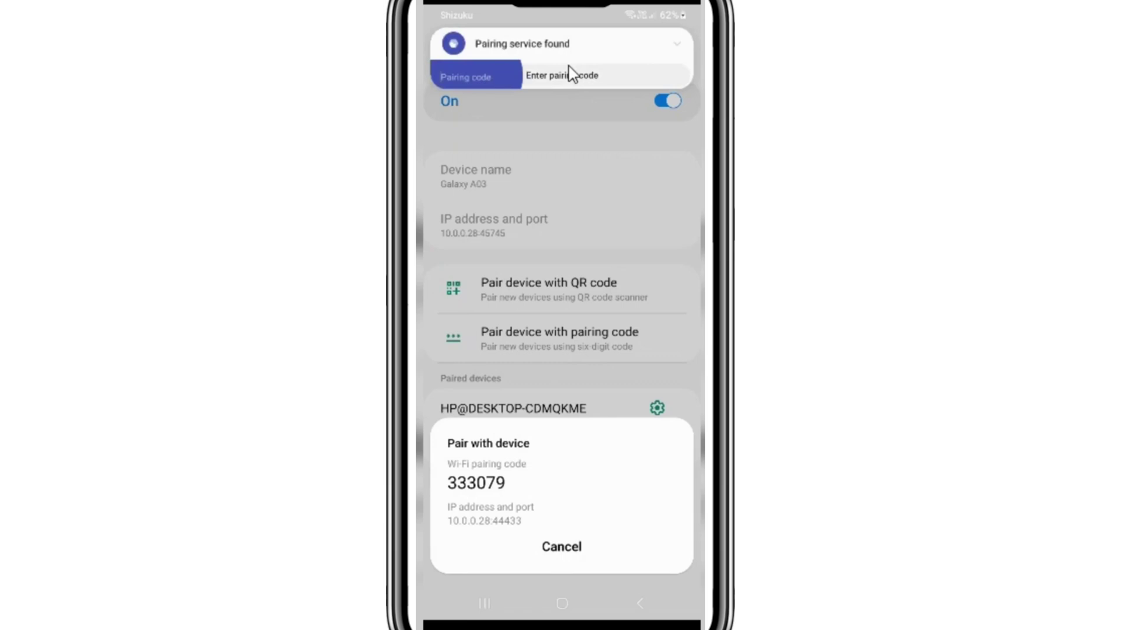
type("3")
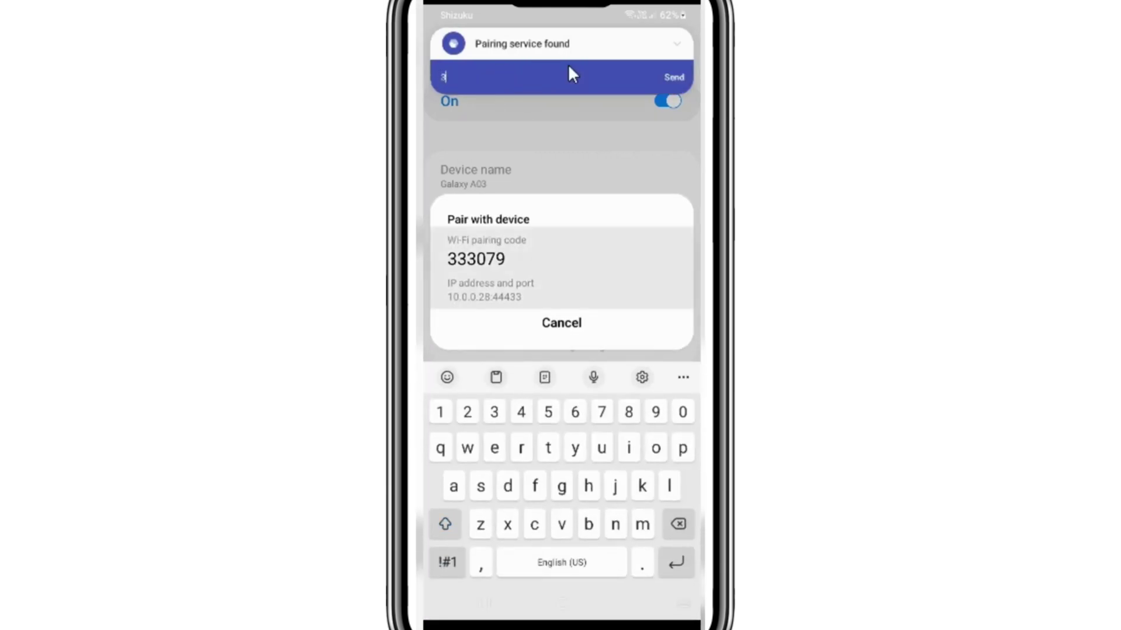
type("33079")
left_click(674, 75)
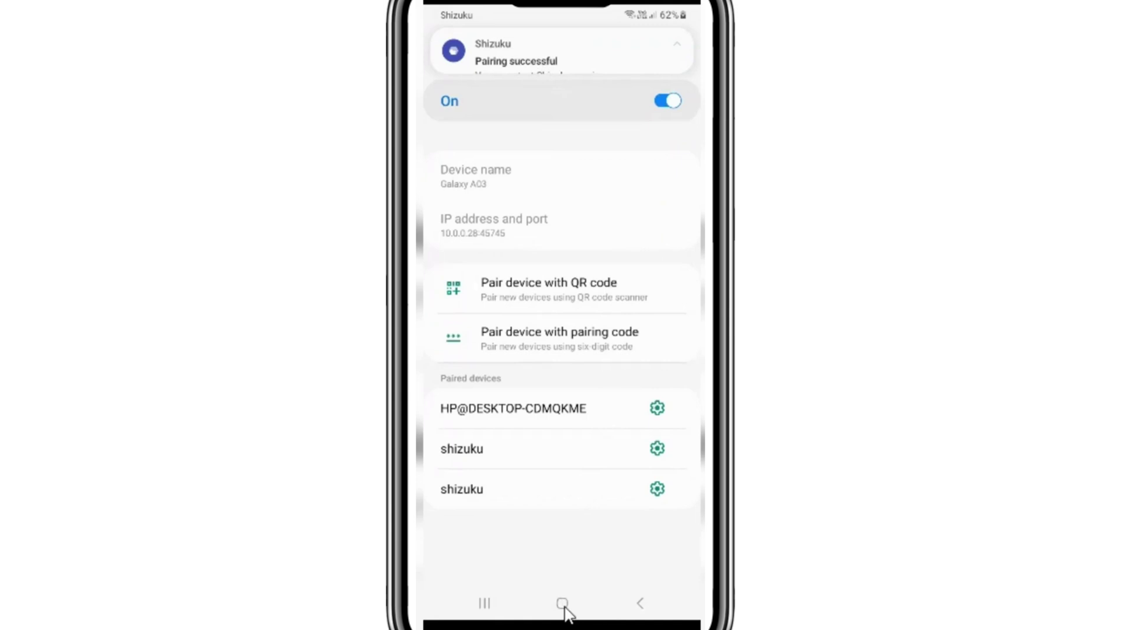
Return to Shizuku's main screen and start the service via Wireless debugging.
left_click(645, 607)
left_click(643, 605)
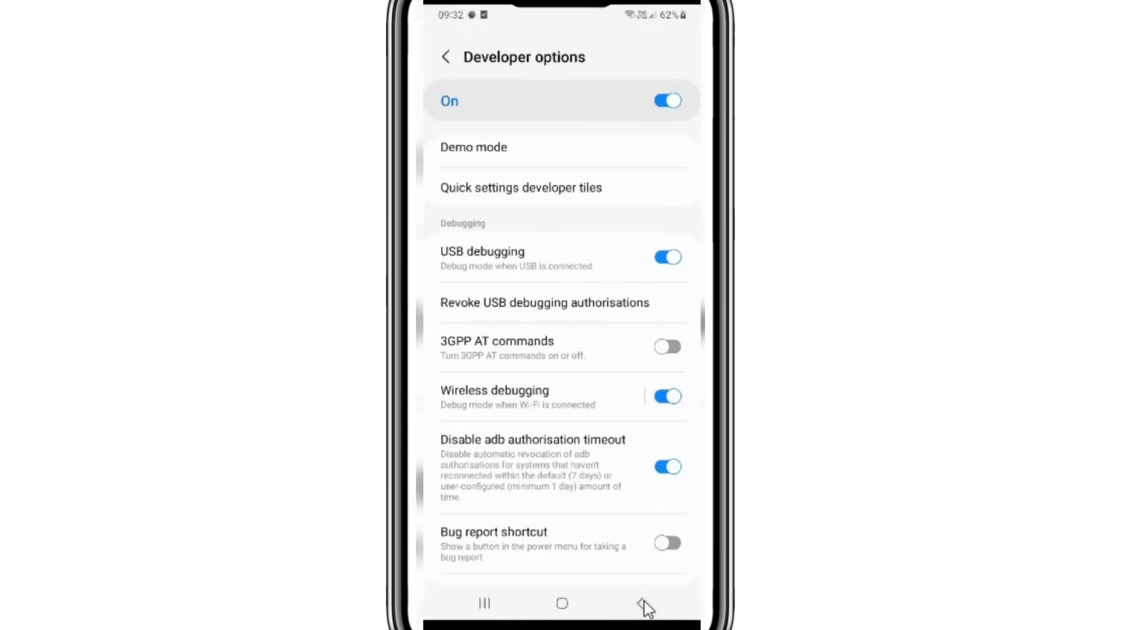
left_click(643, 605)
left_click(442, 45)
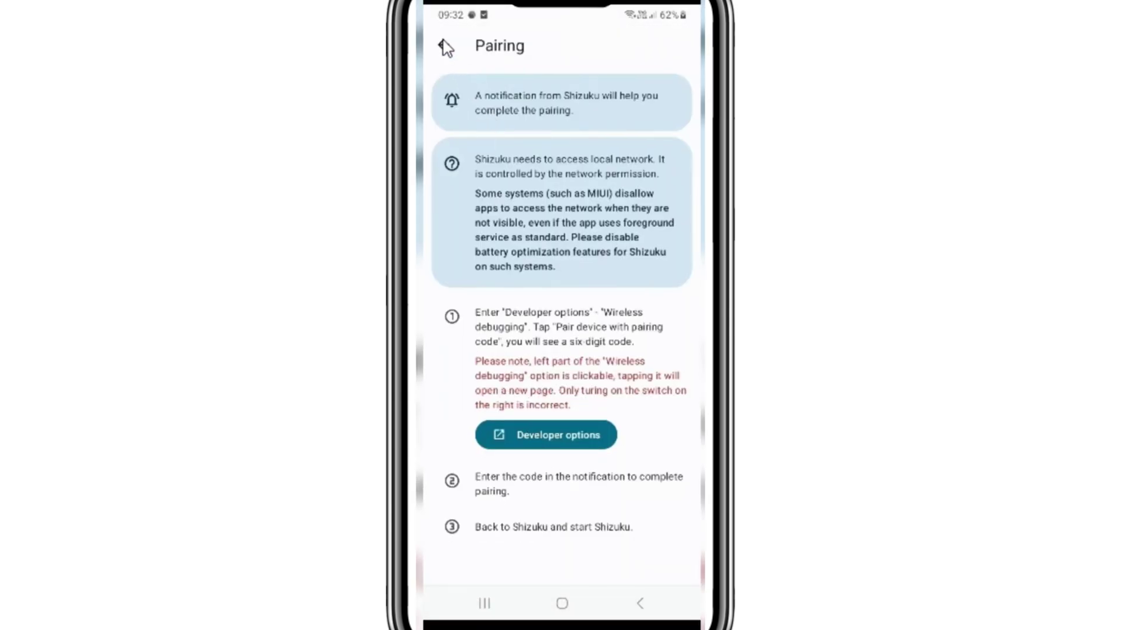
left_click(496, 381)
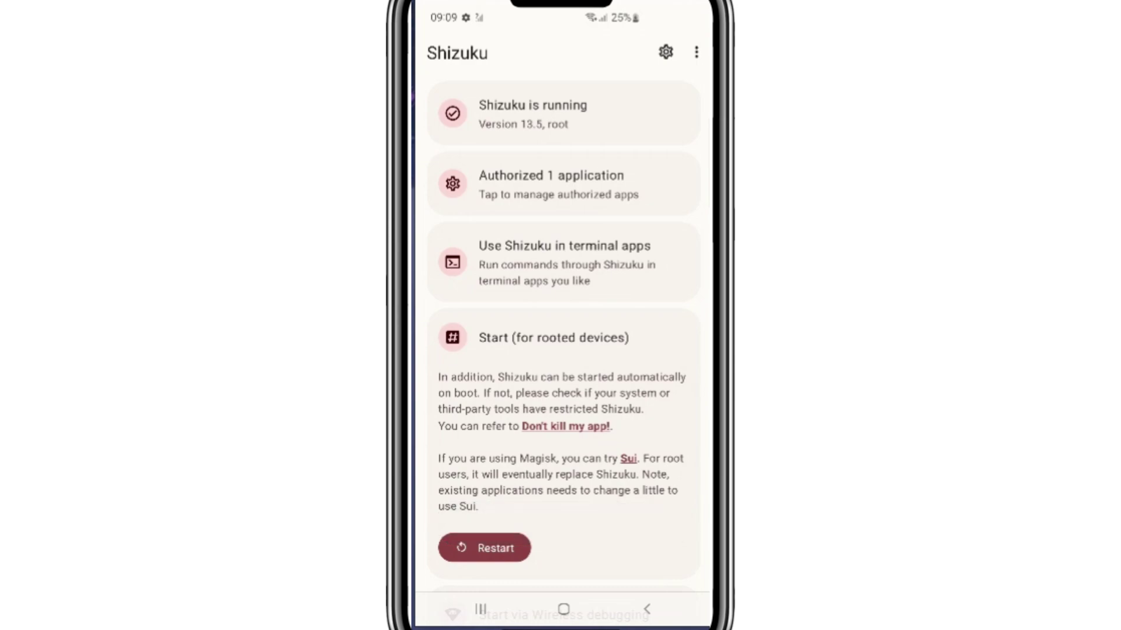
Switch on Canta's toggle in Shizuku's authorized apps, then go back home.
left_click(562, 194)
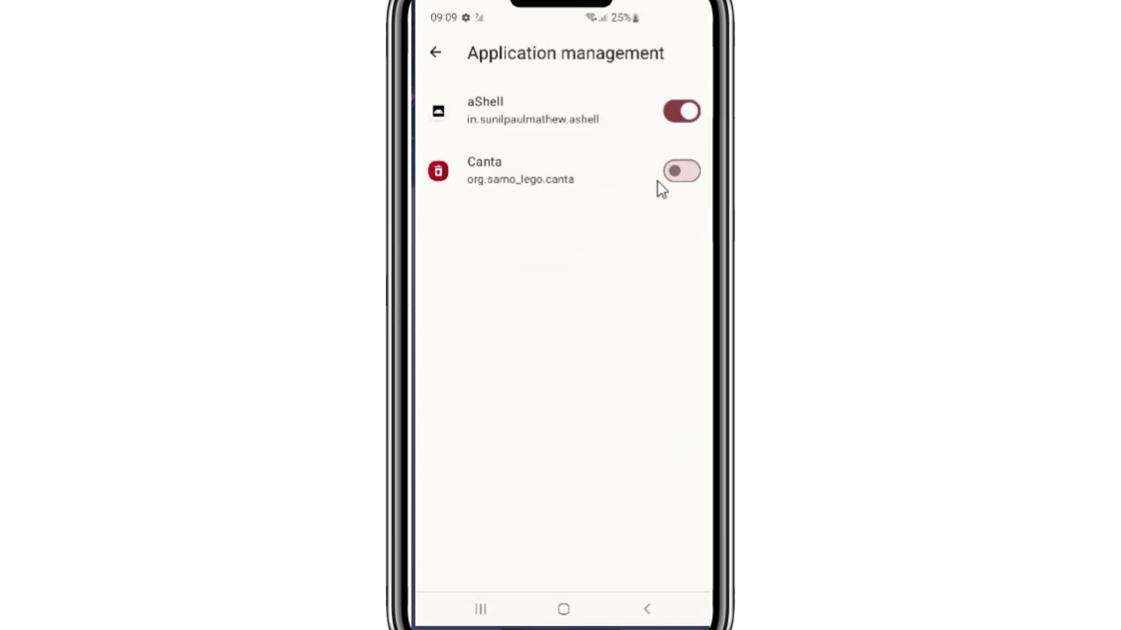
left_click(677, 176)
left_click(677, 176)
left_click(677, 177)
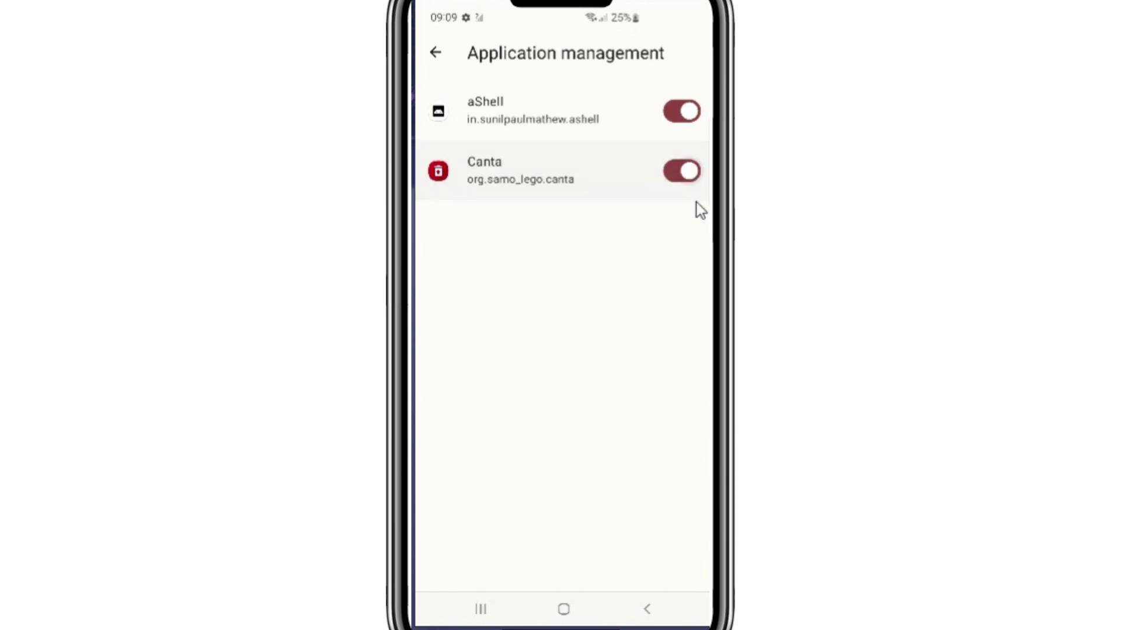
left_click(558, 608)
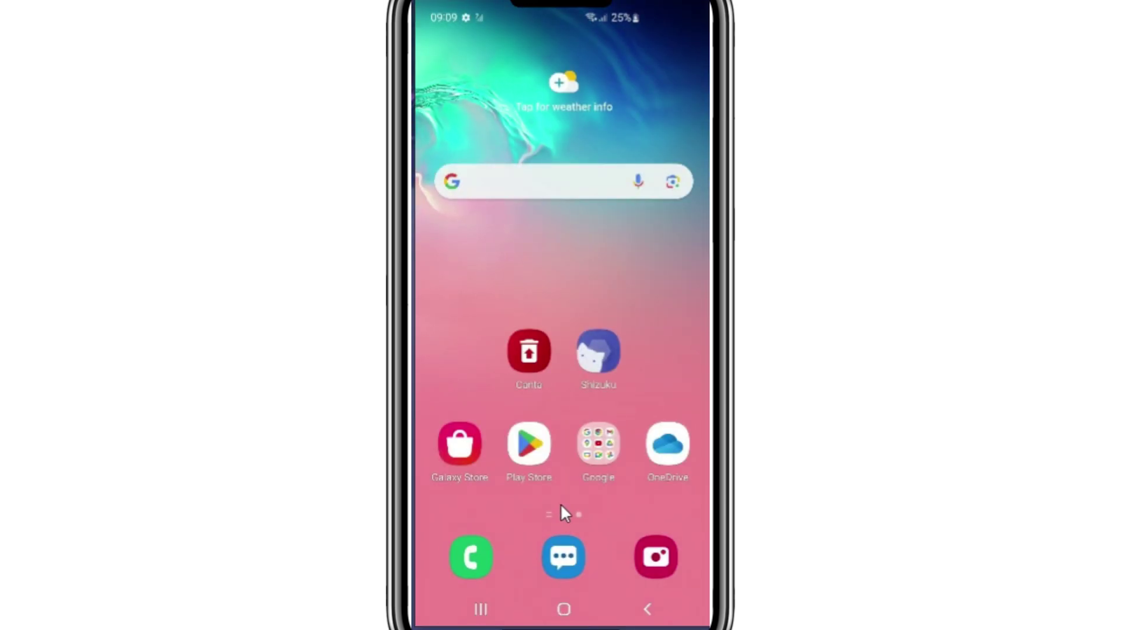
Launch Canta and search its installed app list for 'wh'.
left_click_drag(572, 411, 590, 319)
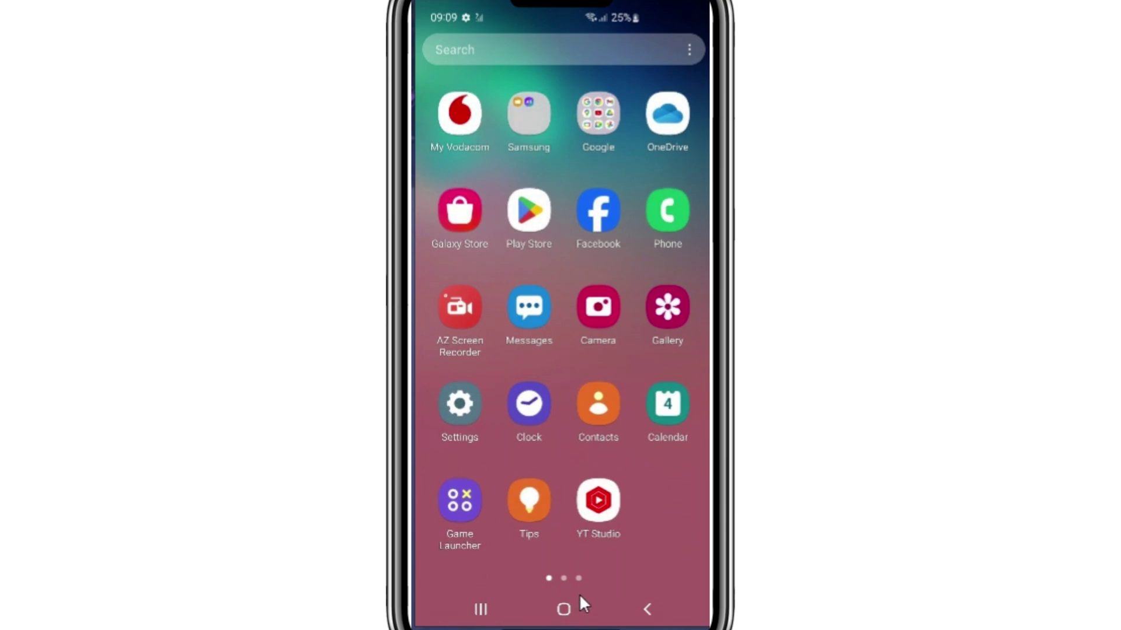
left_click(567, 607)
left_click(530, 350)
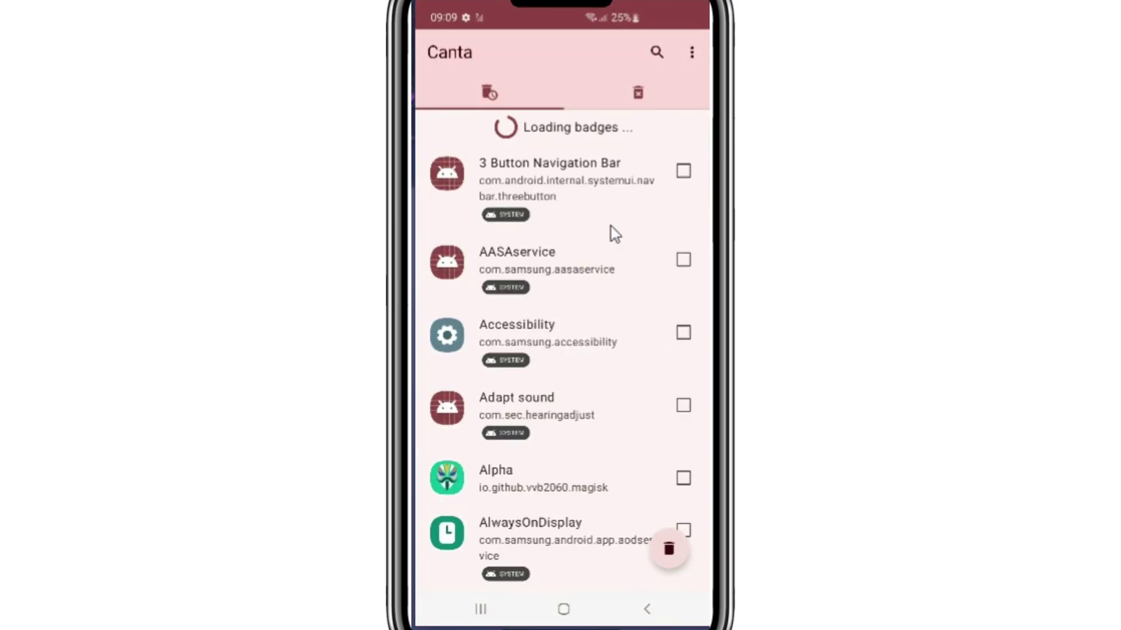
left_click(657, 52)
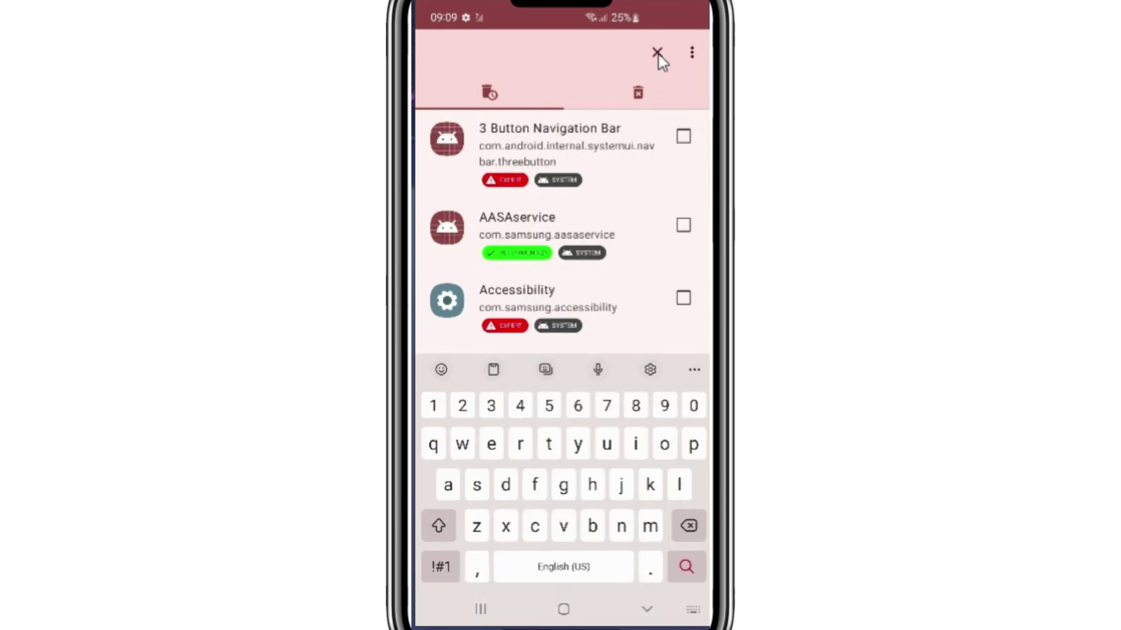
type("wh")
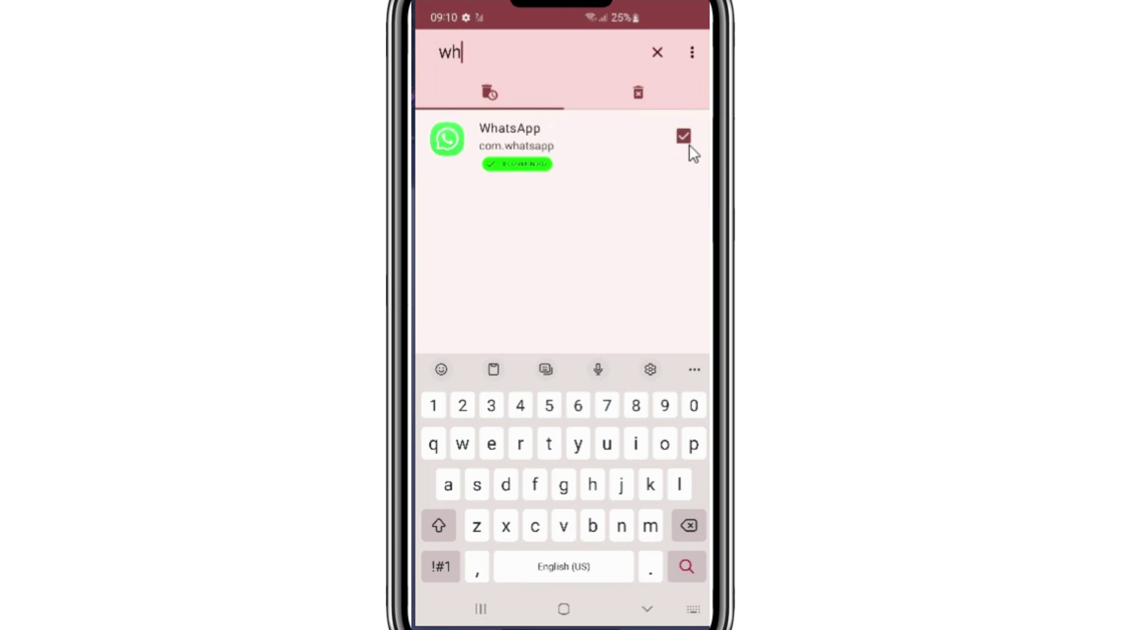
Check Canta's uninstalled apps list and filter options, then return to the installed apps list.
left_click(638, 93)
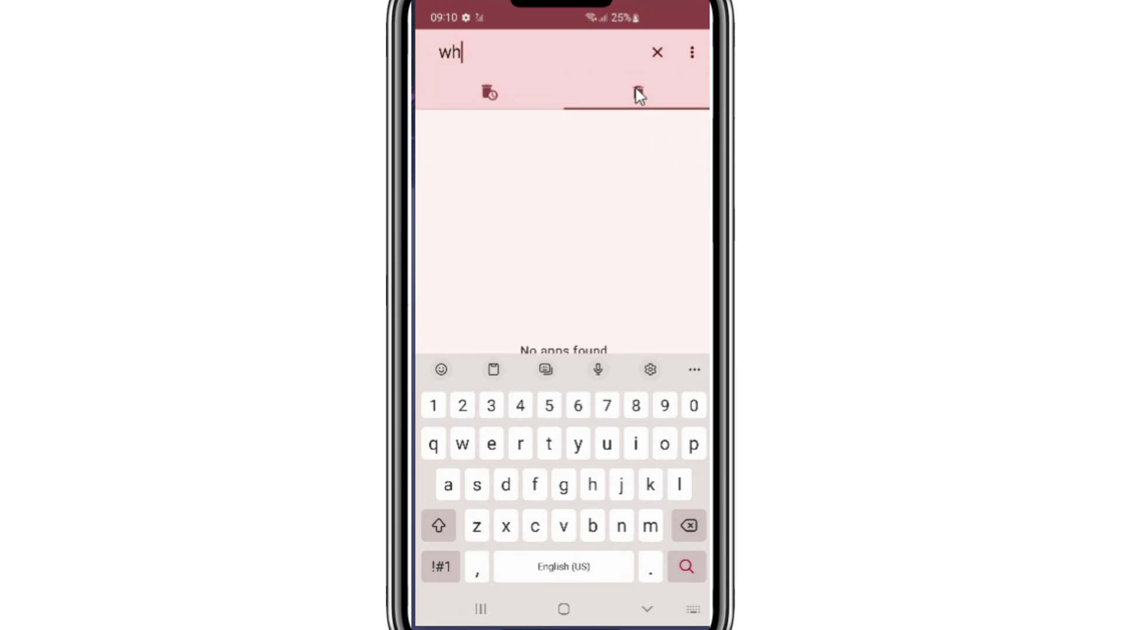
left_click(473, 101)
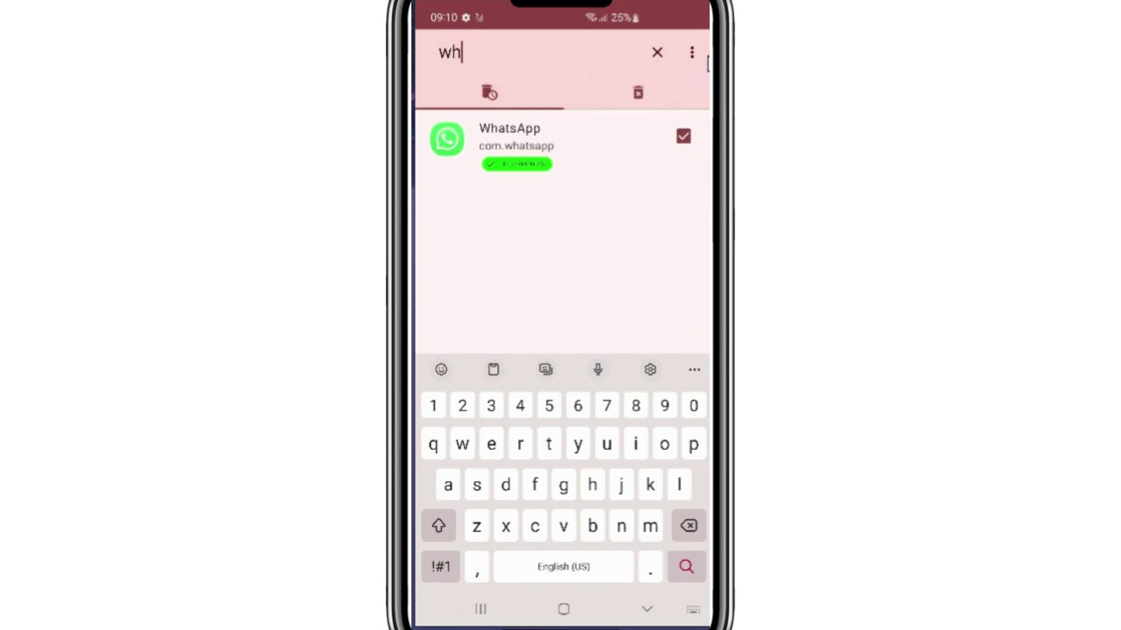
left_click(697, 55)
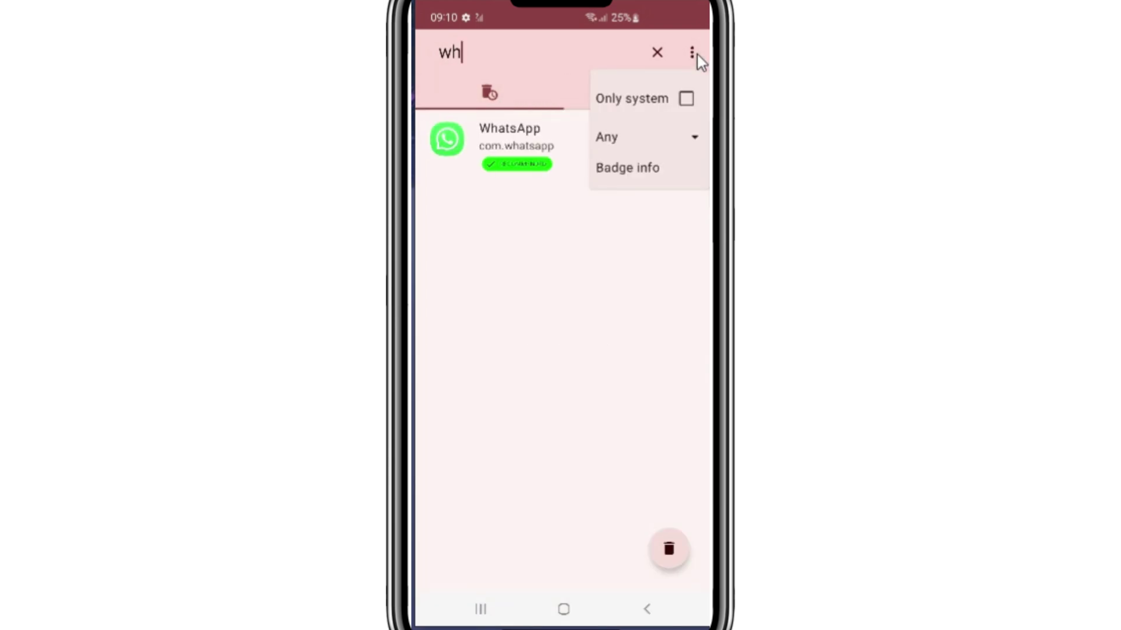
left_click(659, 267)
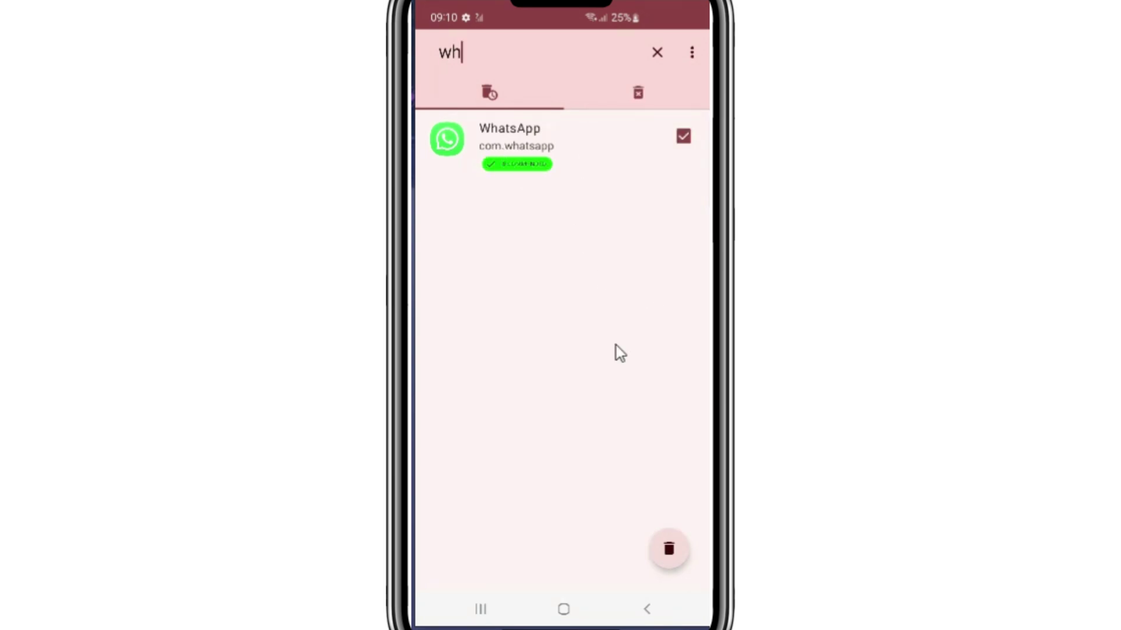
Uninstall the ticked WhatsApp app in Canta, confirm with Ok, and go to the home screen.
left_click(669, 550)
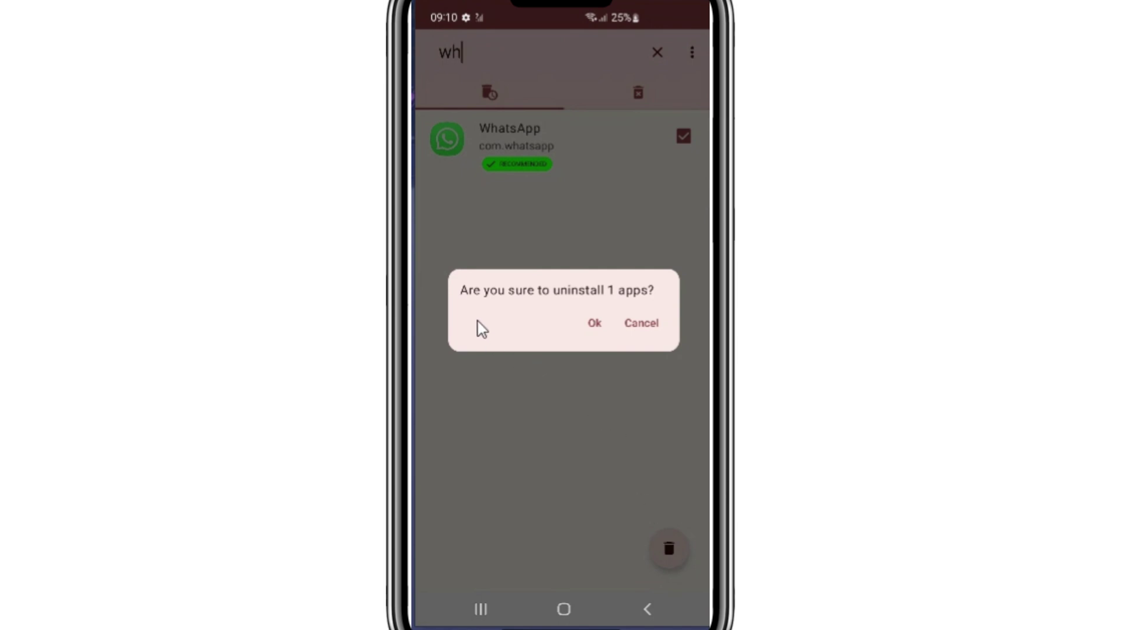
left_click(594, 324)
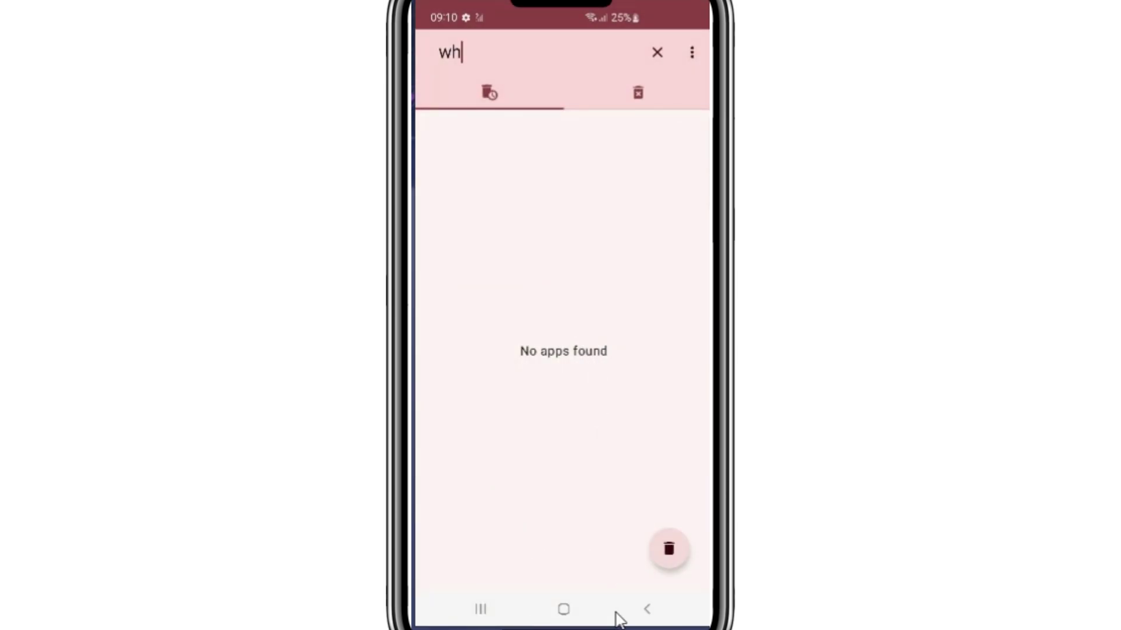
left_click(569, 613)
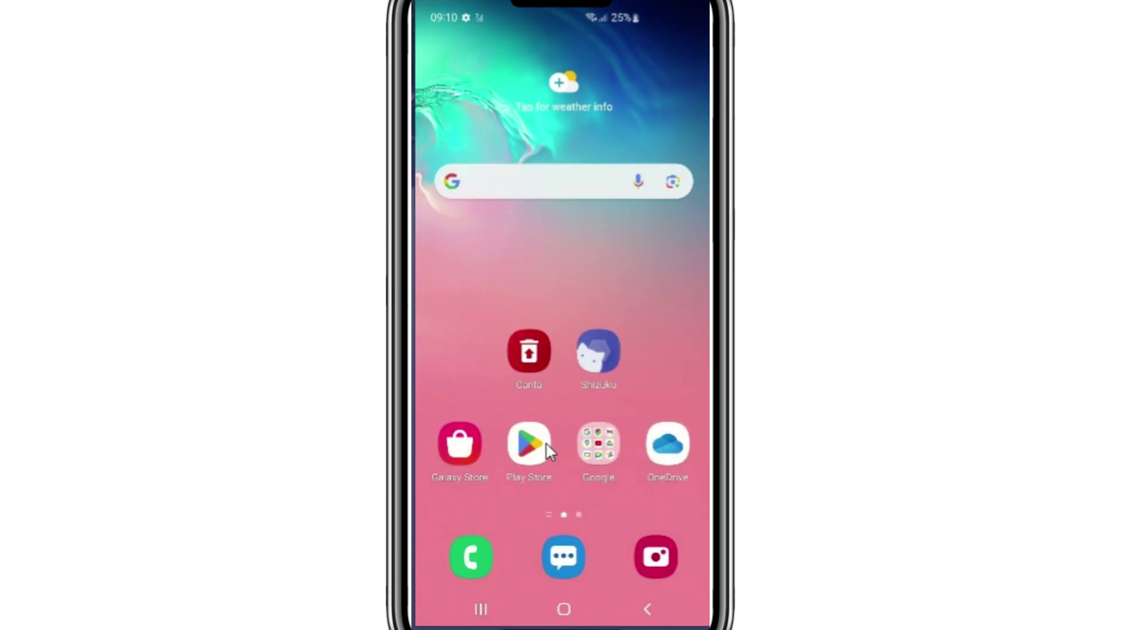
Launch Google Play Store from the home screen.
left_click(545, 447)
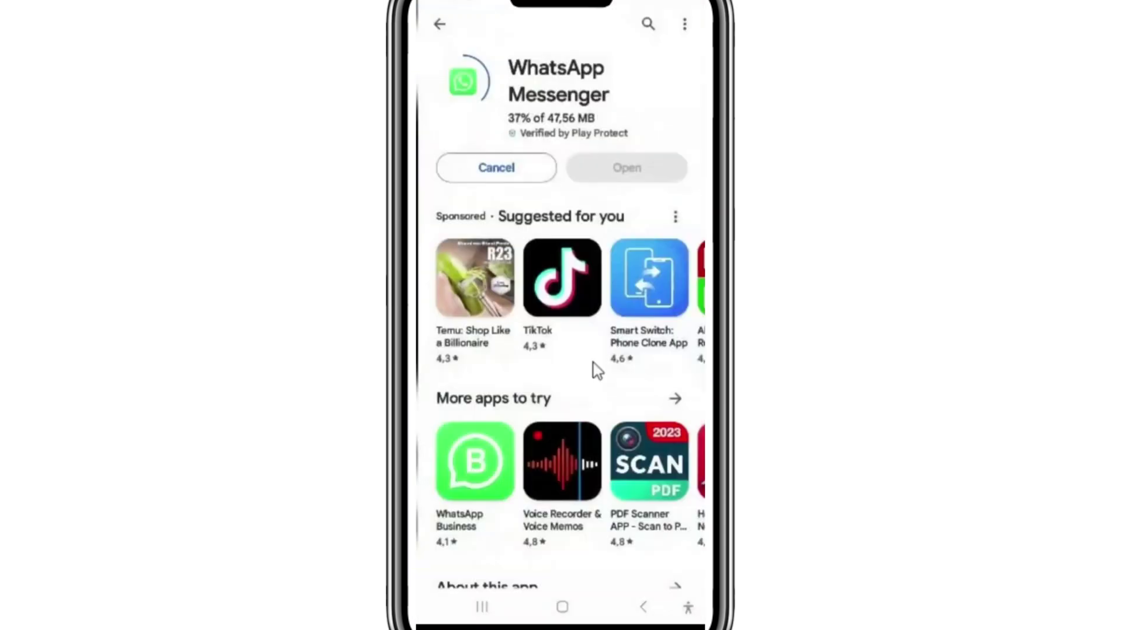